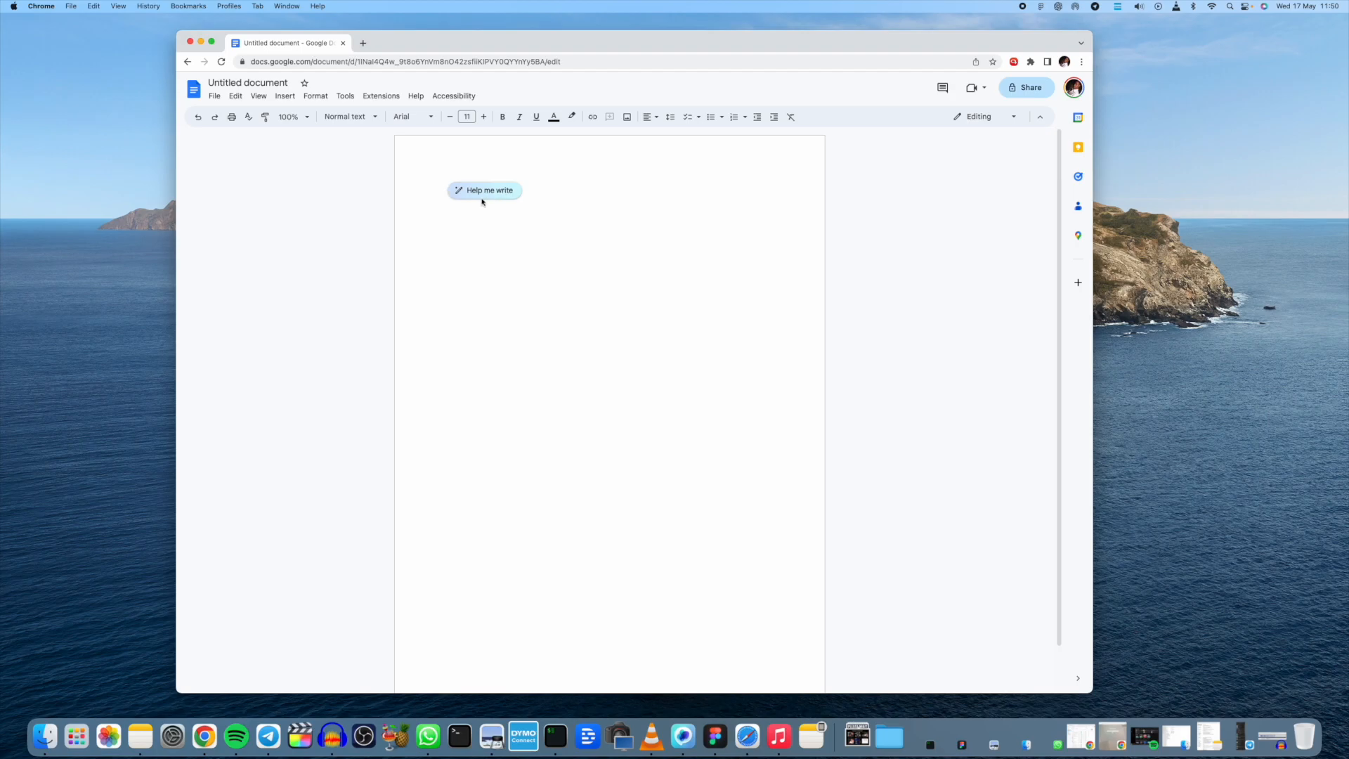
# Generate a draft with Help me write using the prompt "write a cover letter for a job as a tech blogger".
pyautogui.click(489, 192)
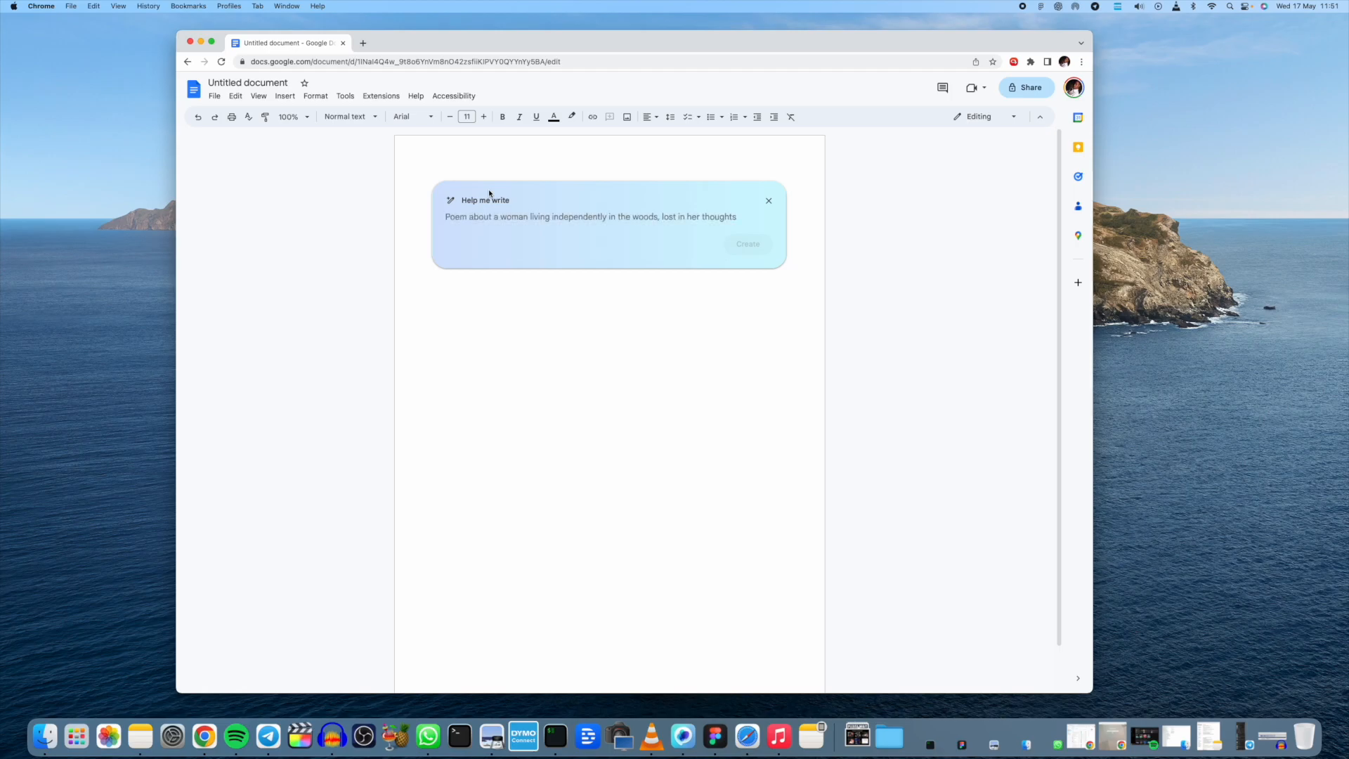
pyautogui.write('write a')
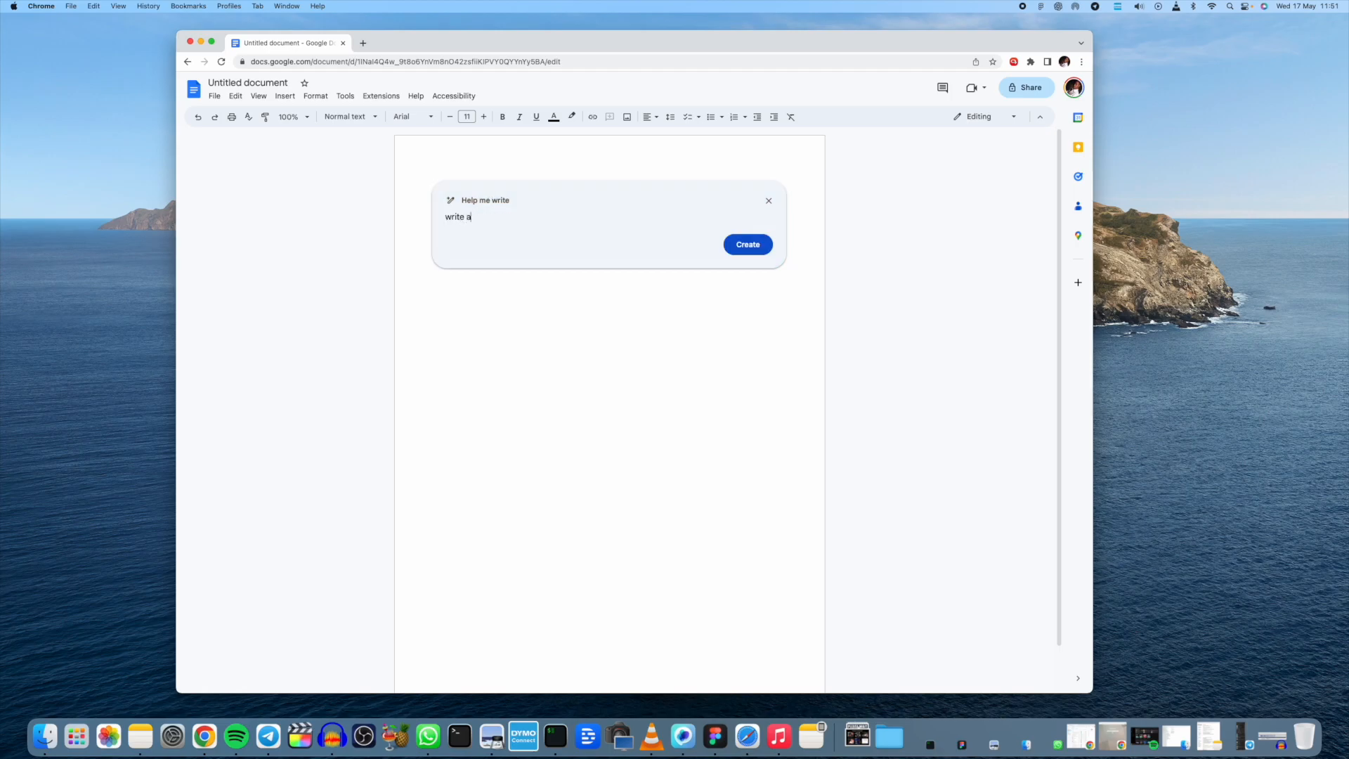
pyautogui.write(' cover letter for a job as a tech blogger')
pyautogui.press('Return')
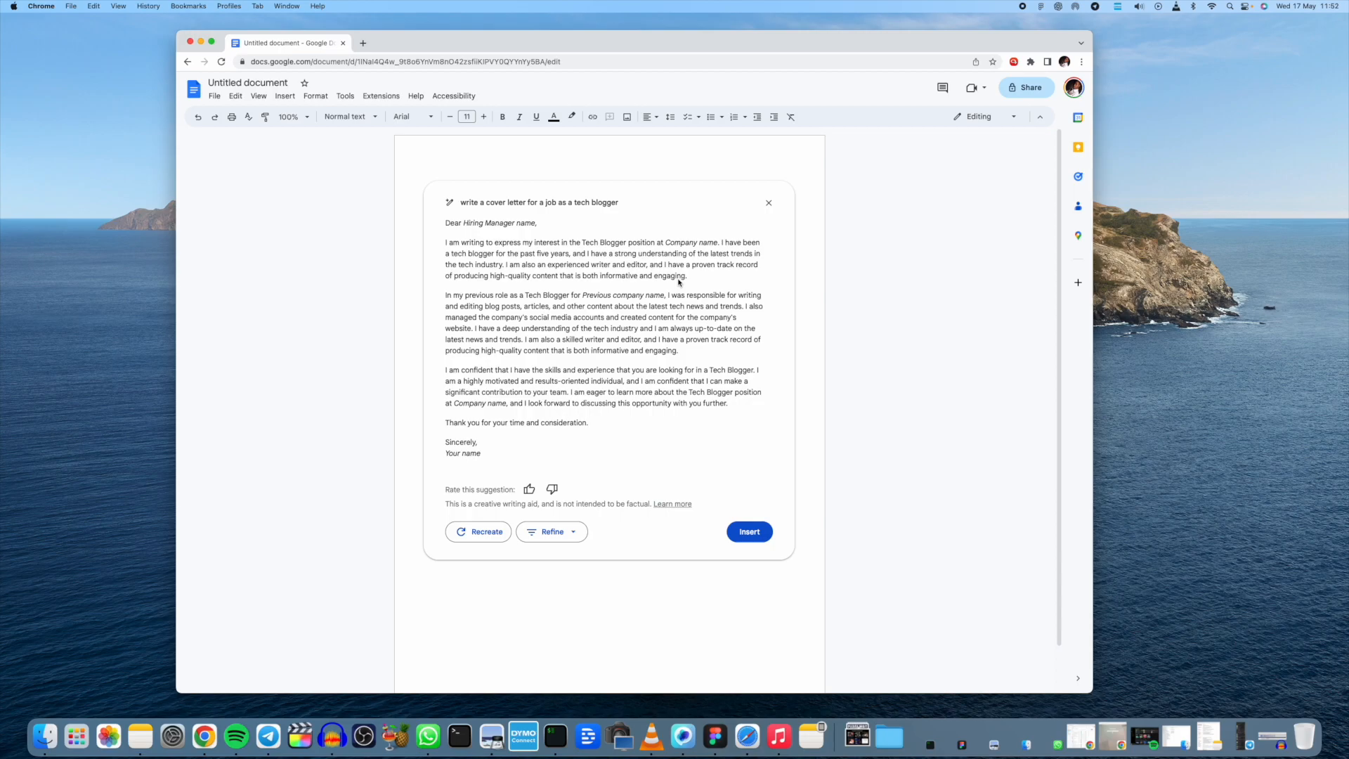
# Refine the generated cover letter with the Shorten option and insert it into the document.
pyautogui.scroll(-2, 602, 317)
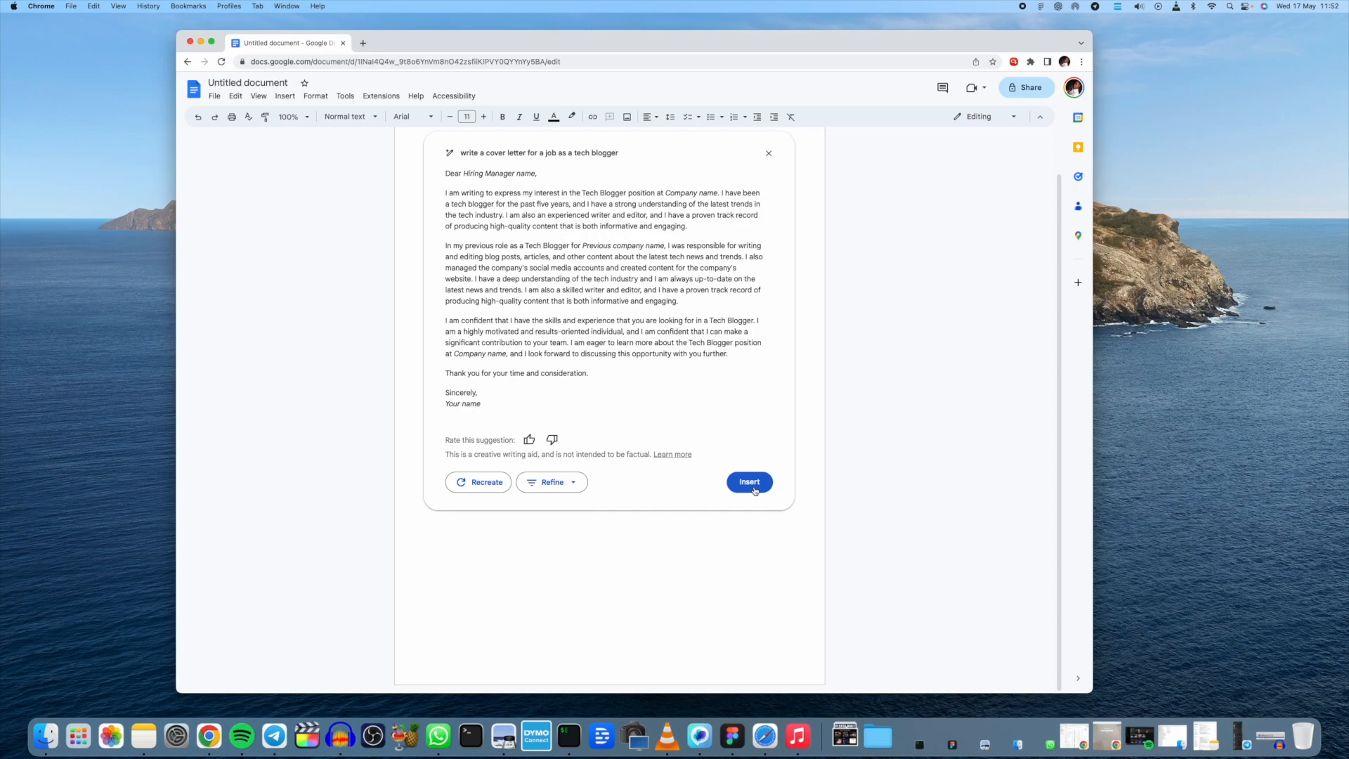
pyautogui.click(553, 483)
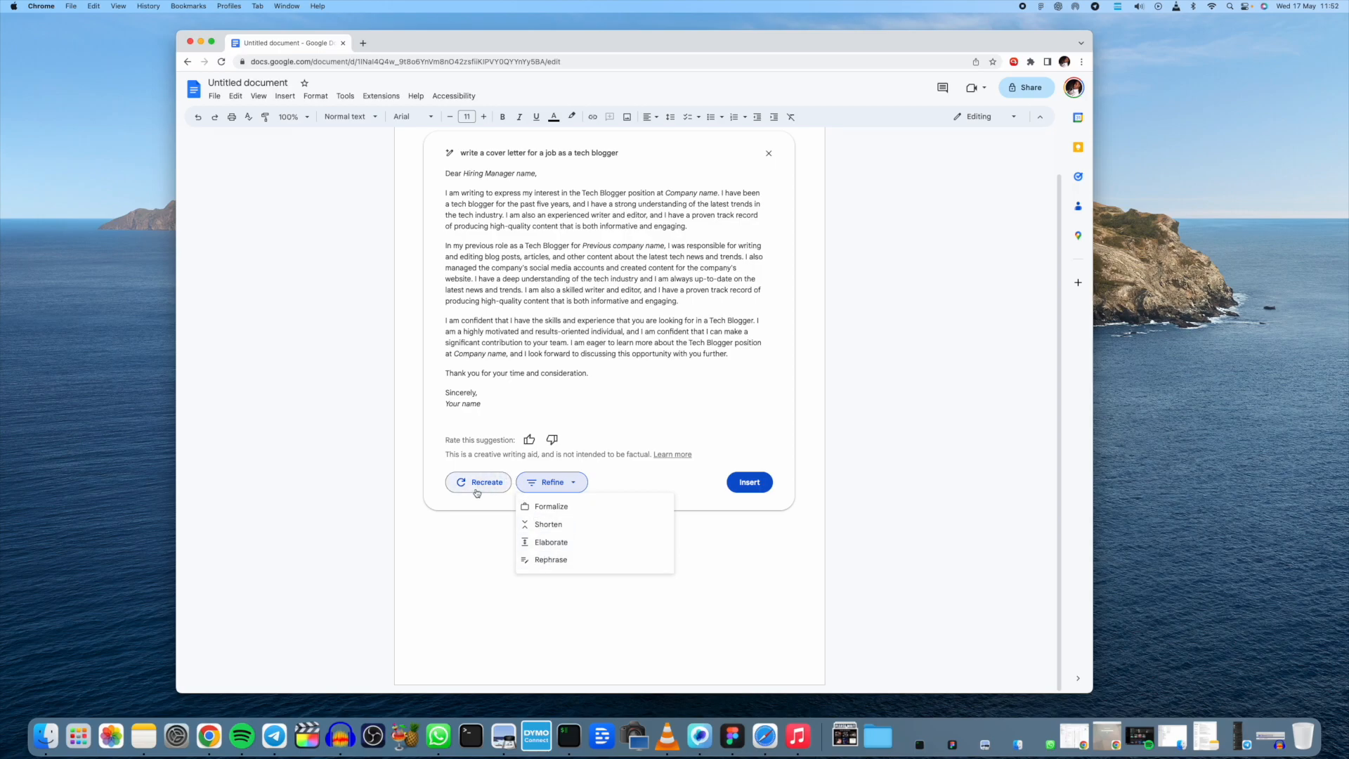
pyautogui.click(555, 482)
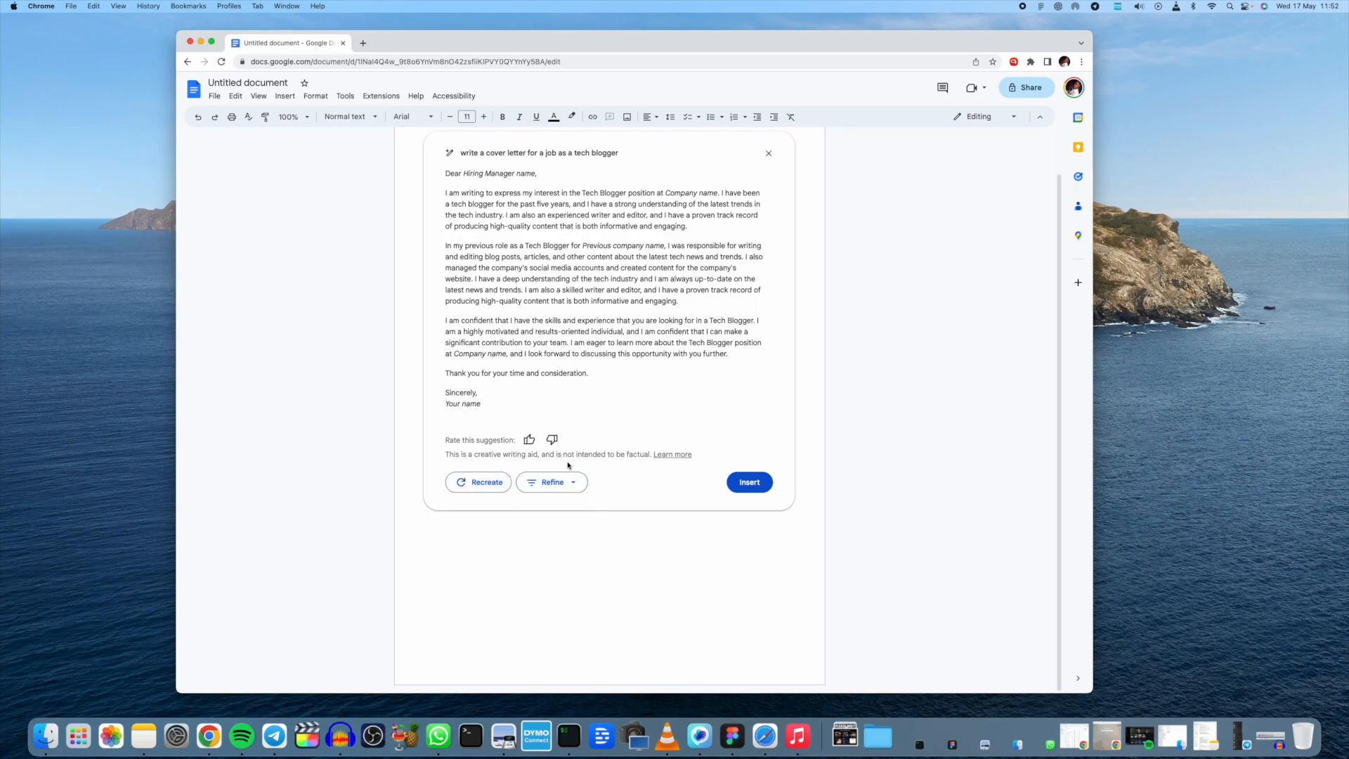
pyautogui.click(557, 482)
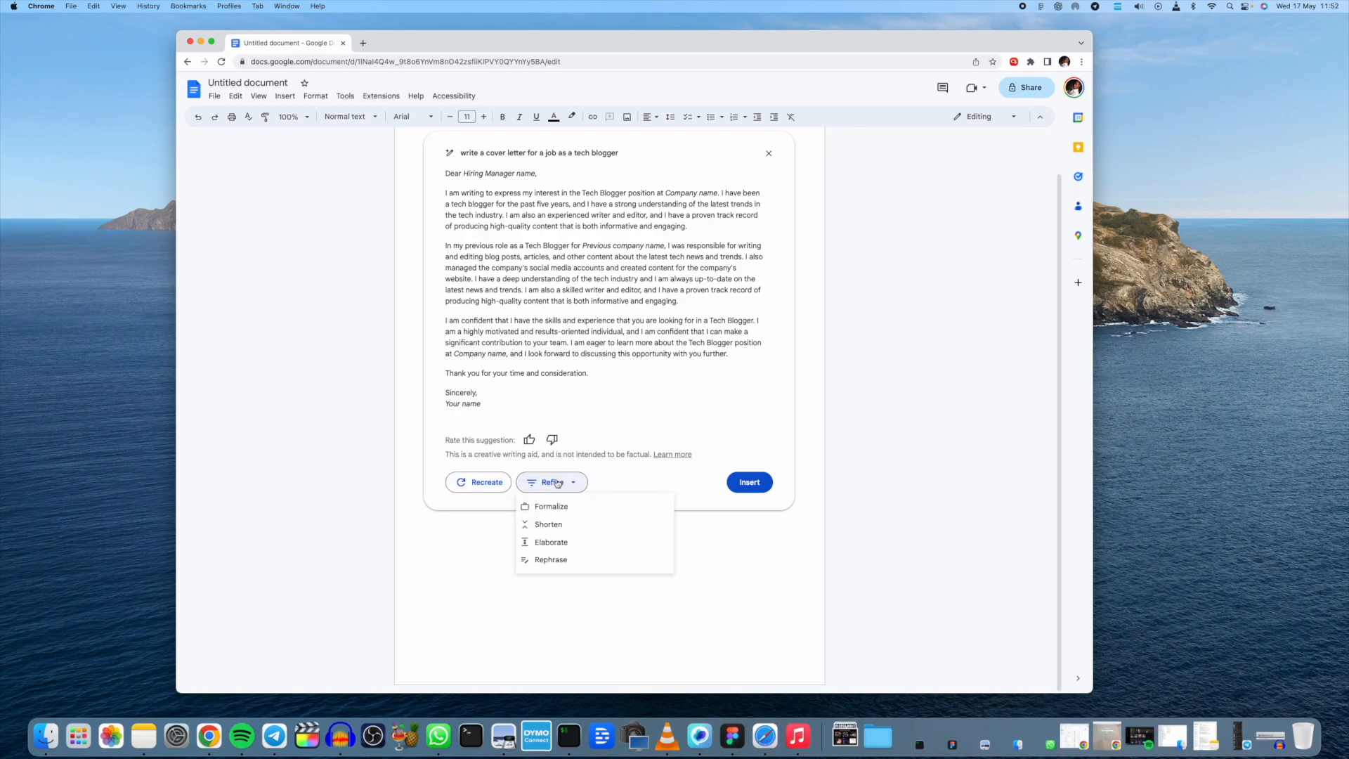
pyautogui.click(553, 528)
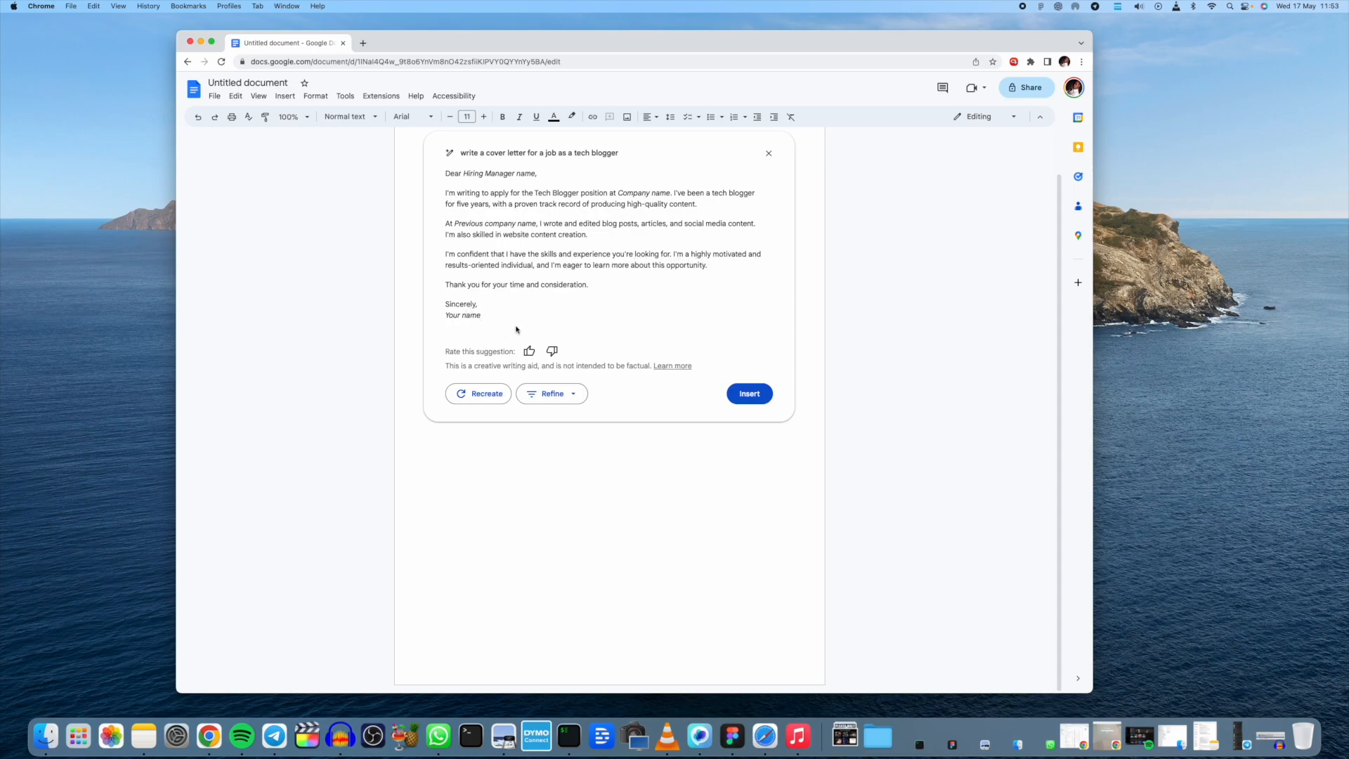
pyautogui.click(748, 394)
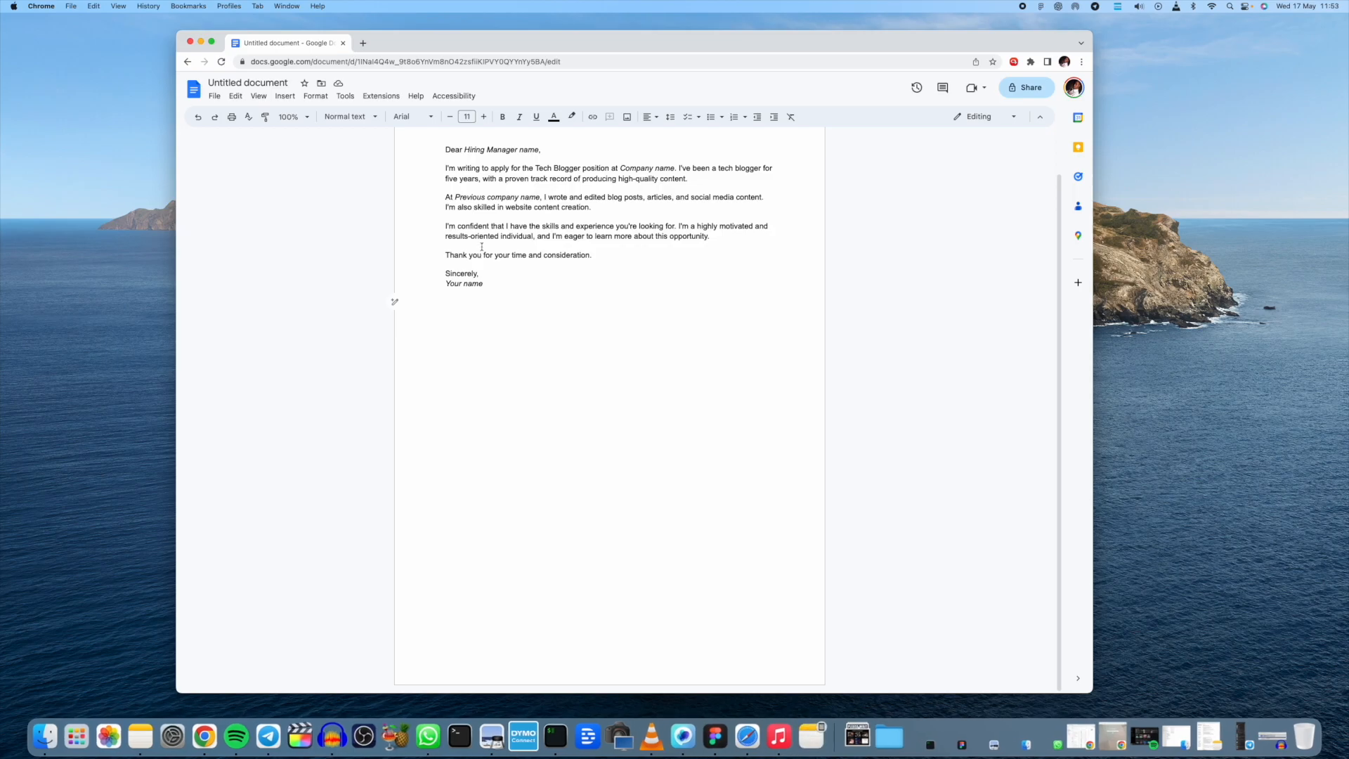
# Highlight the letter's hiring manager and company name placeholders, and add an empty line after the second body paragraph.
pyautogui.moveTo(542, 149); pyautogui.dragTo(467, 151)
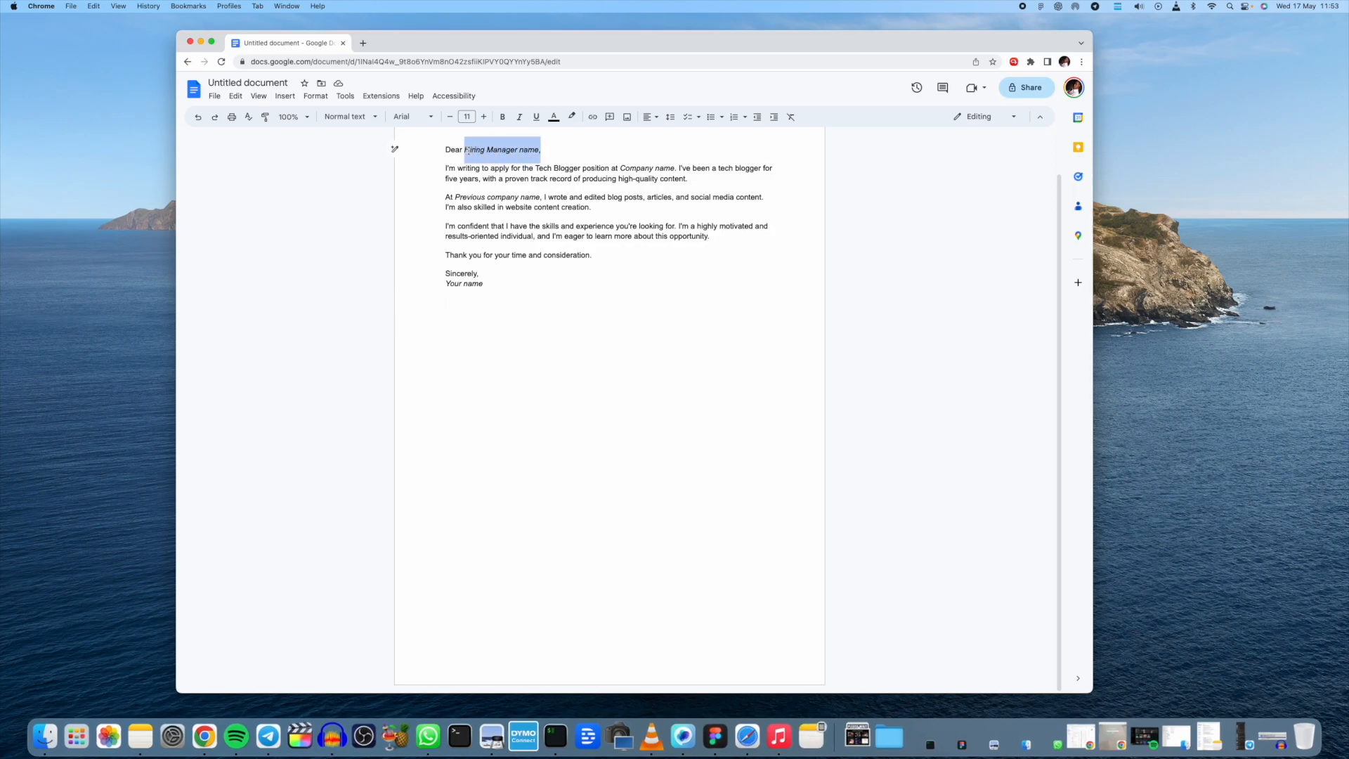
pyautogui.doubleClick(634, 169)
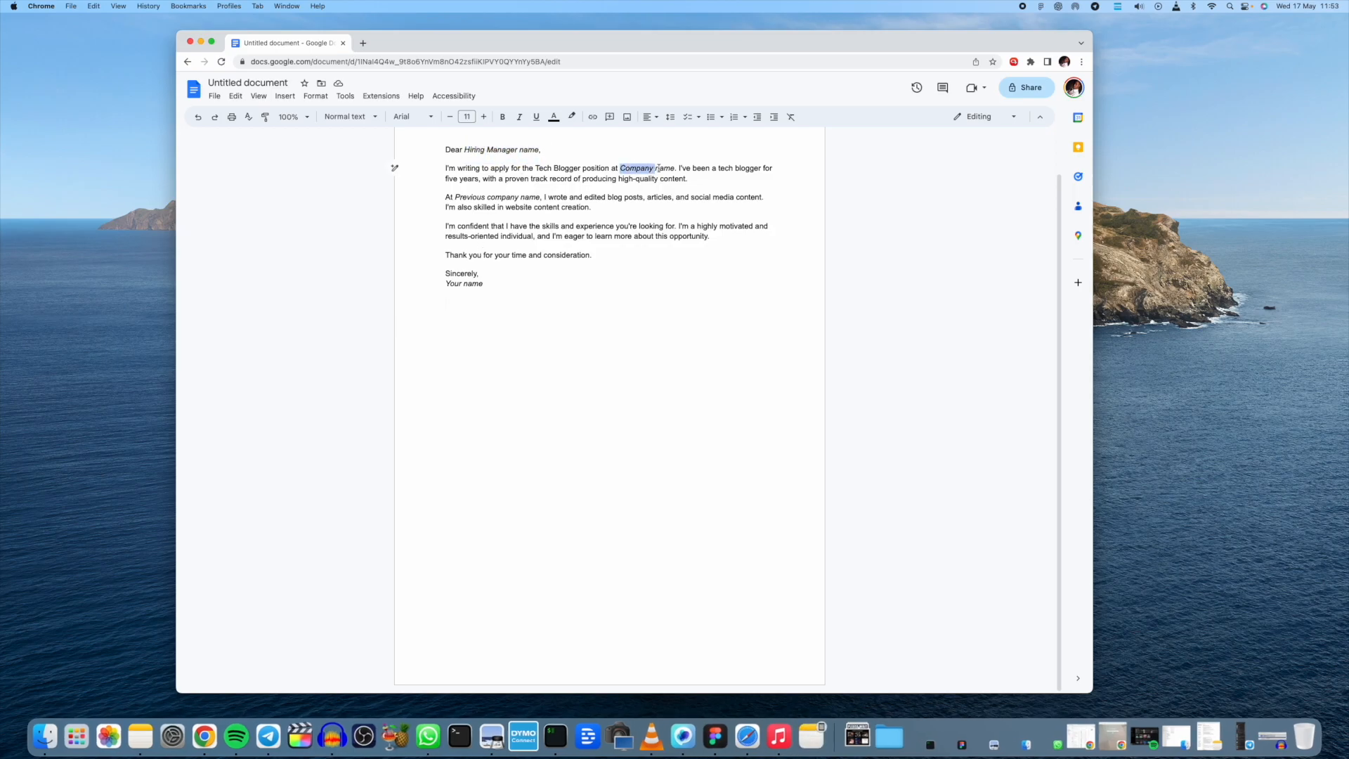
pyautogui.moveTo(676, 169); pyautogui.dragTo(671, 170)
pyautogui.moveTo(464, 196); pyautogui.dragTo(540, 195)
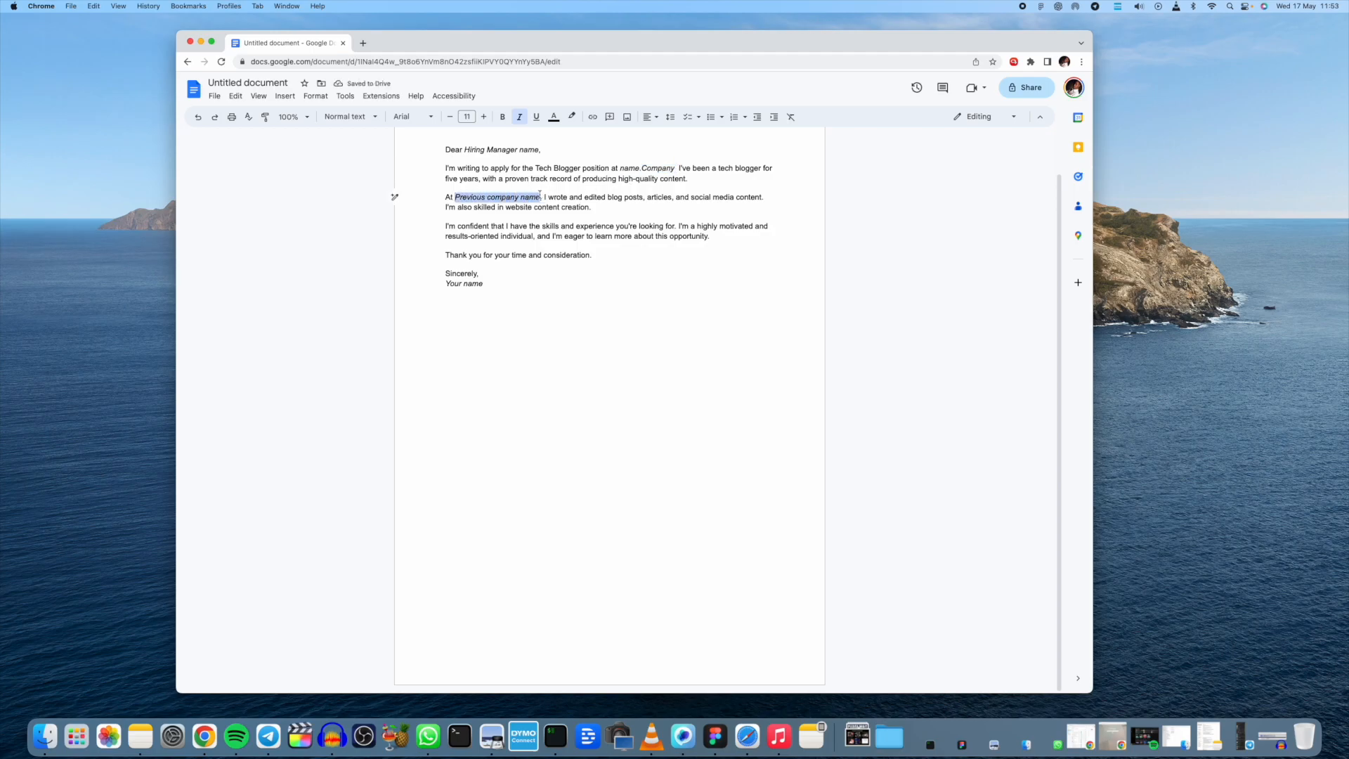
pyautogui.click(576, 284)
pyautogui.click(419, 208)
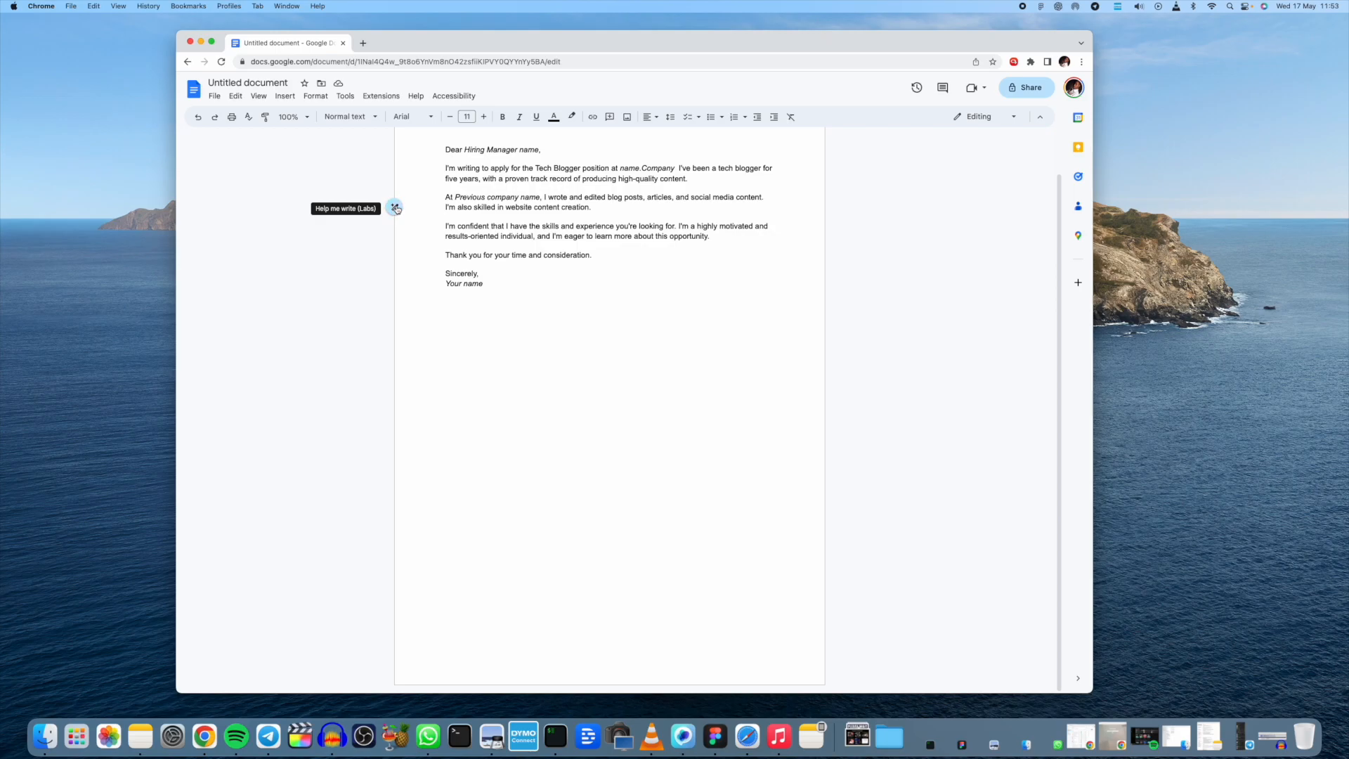
pyautogui.press('Return')
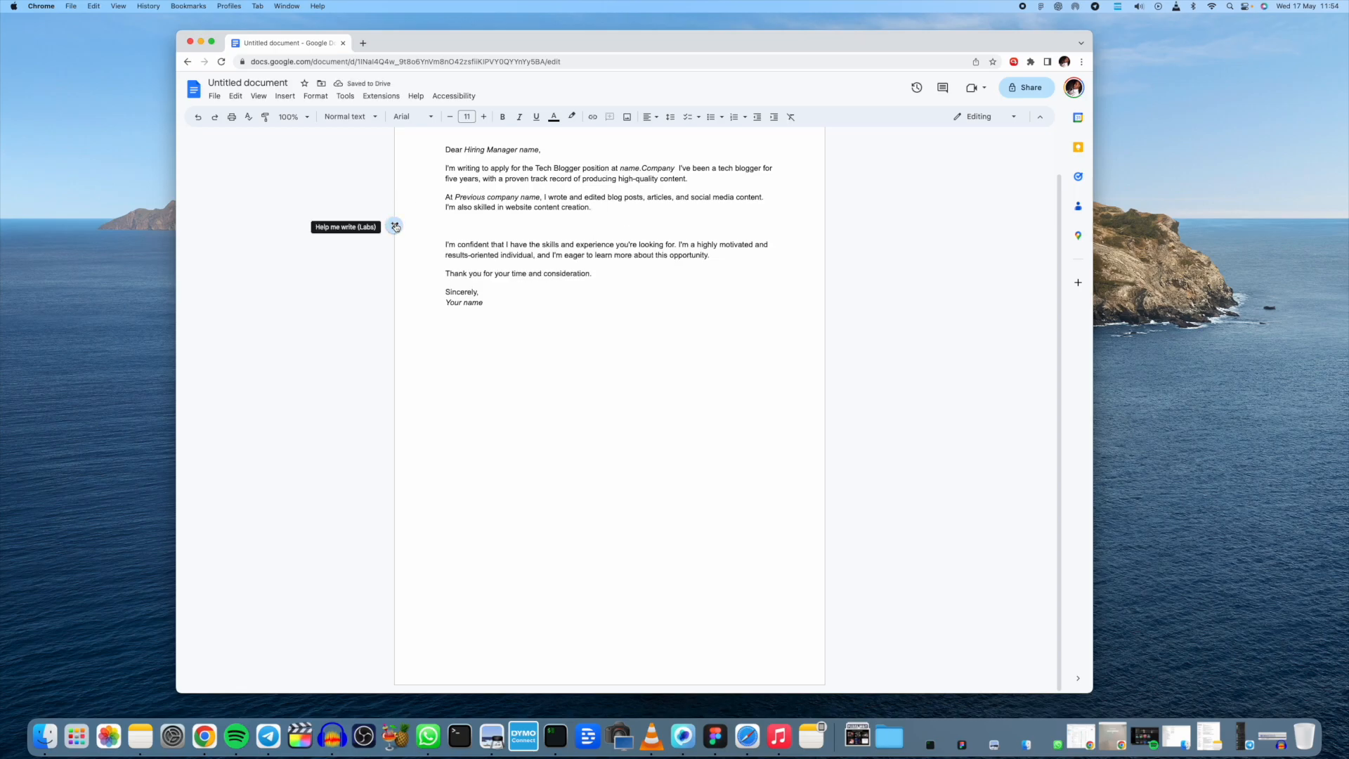
# Delete the entire cover letter from the document and reload the page.
pyautogui.moveTo(518, 307); pyautogui.dragTo(425, 151)
pyautogui.press('BackSpace')
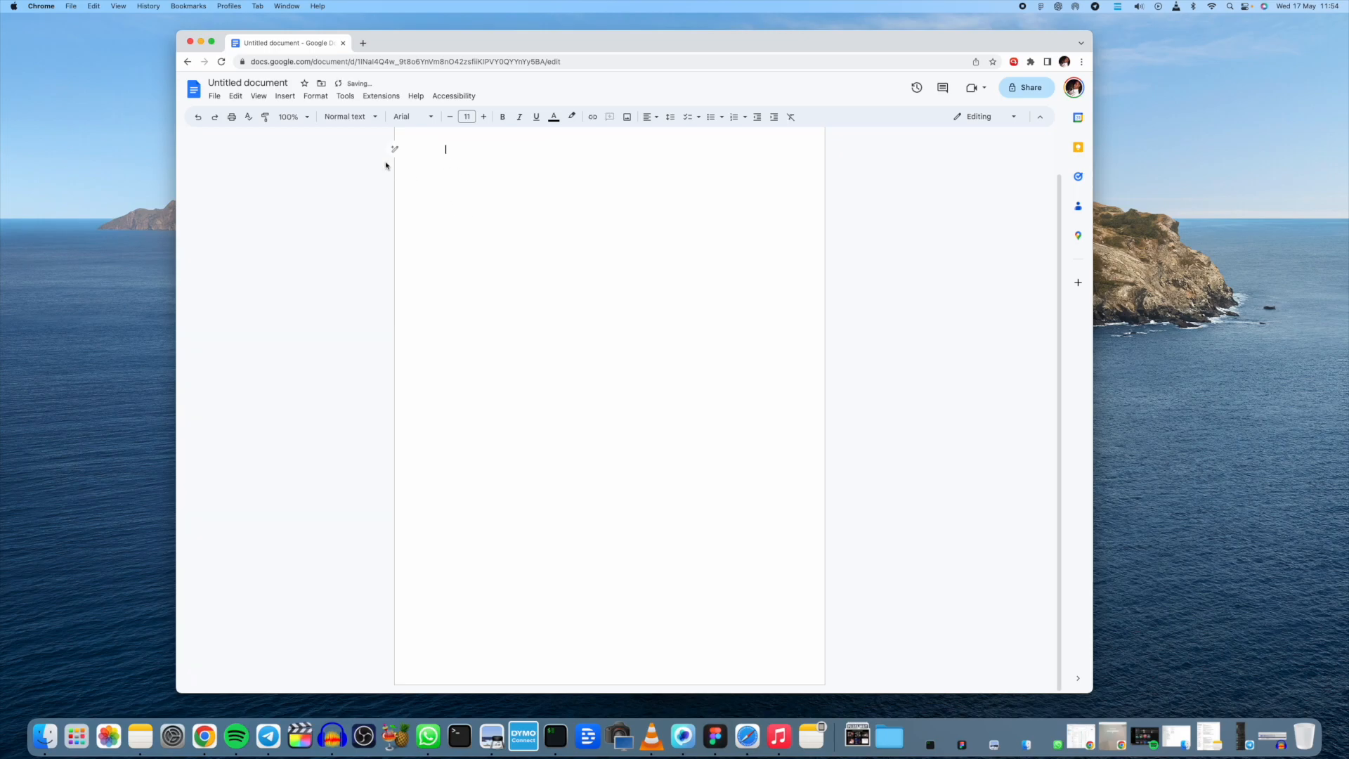
pyautogui.click(220, 62)
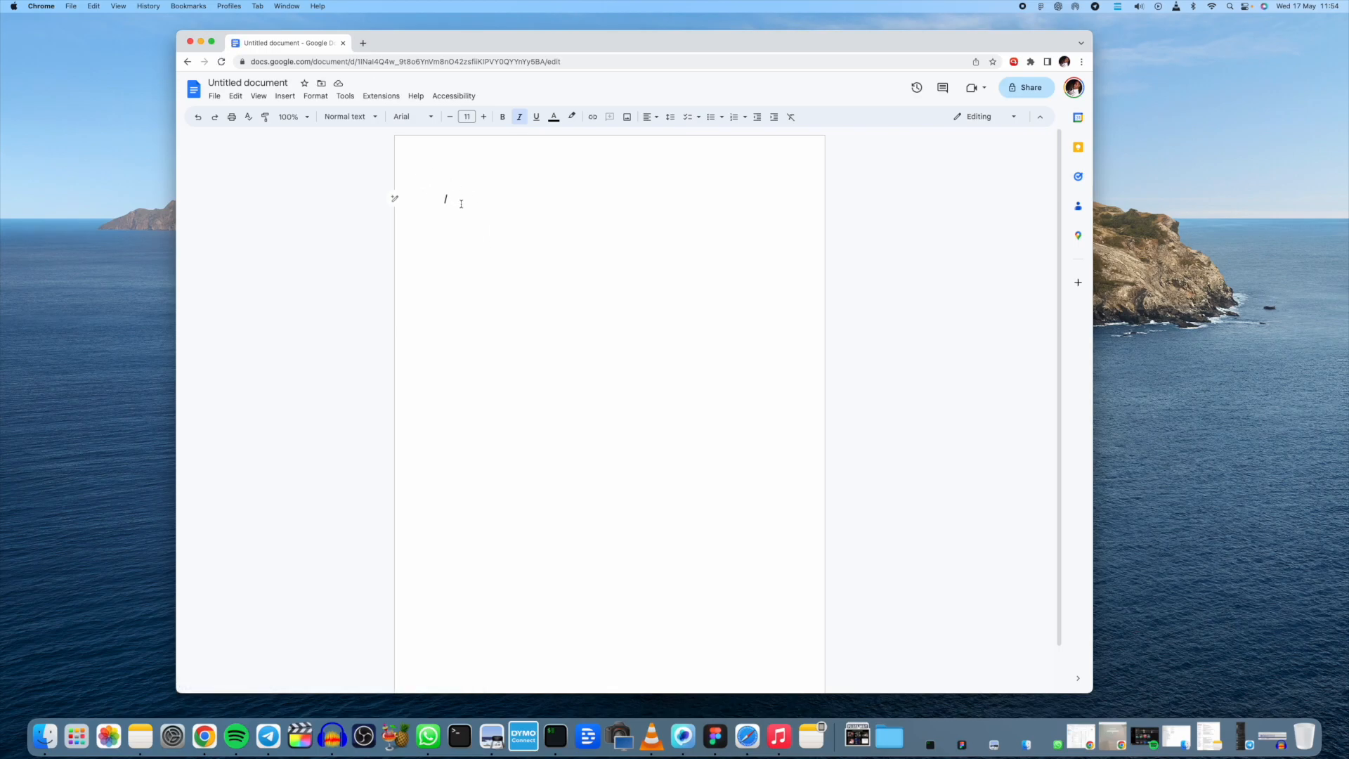
# Generate a draft with the Help me write prompt "write a formal invitation to teach blogging at a local high school" and insert it.
pyautogui.click(395, 201)
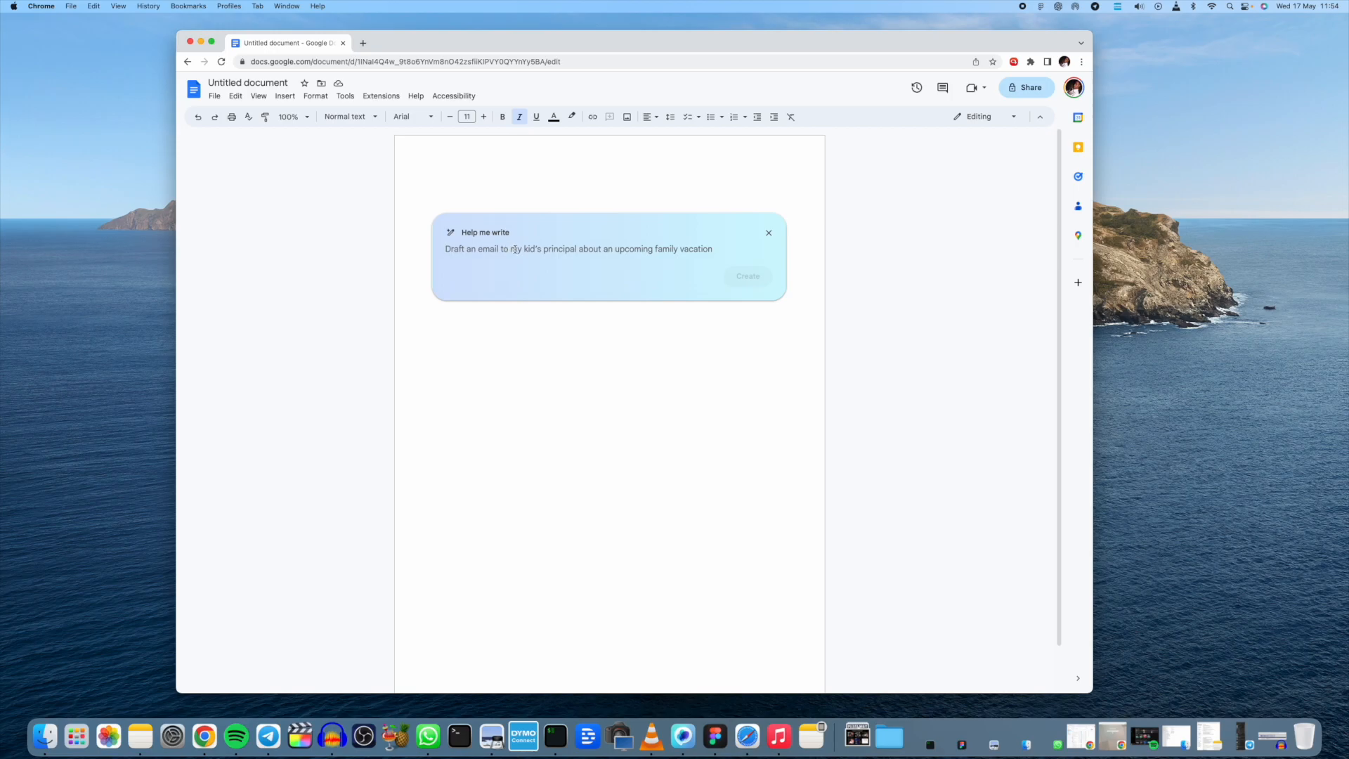
pyautogui.write('a')
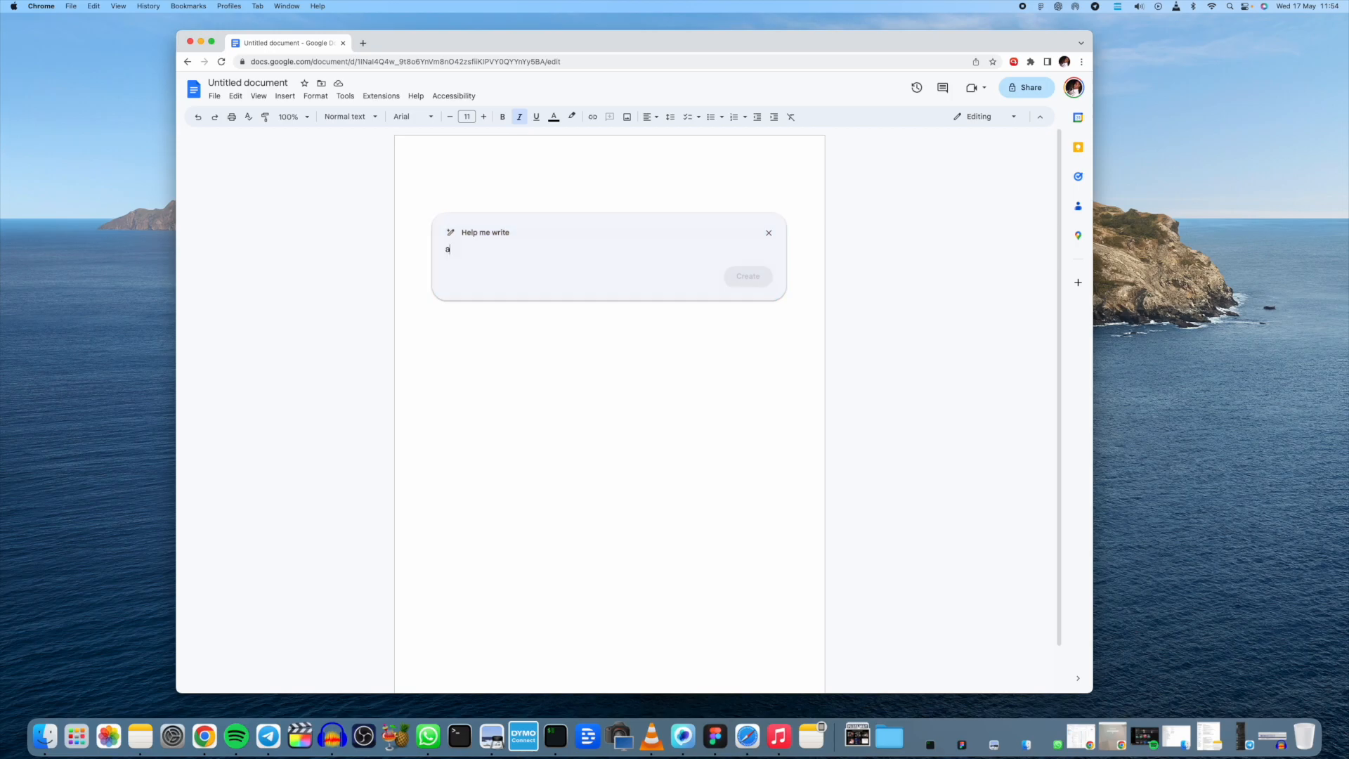
pyautogui.write('rite a form')
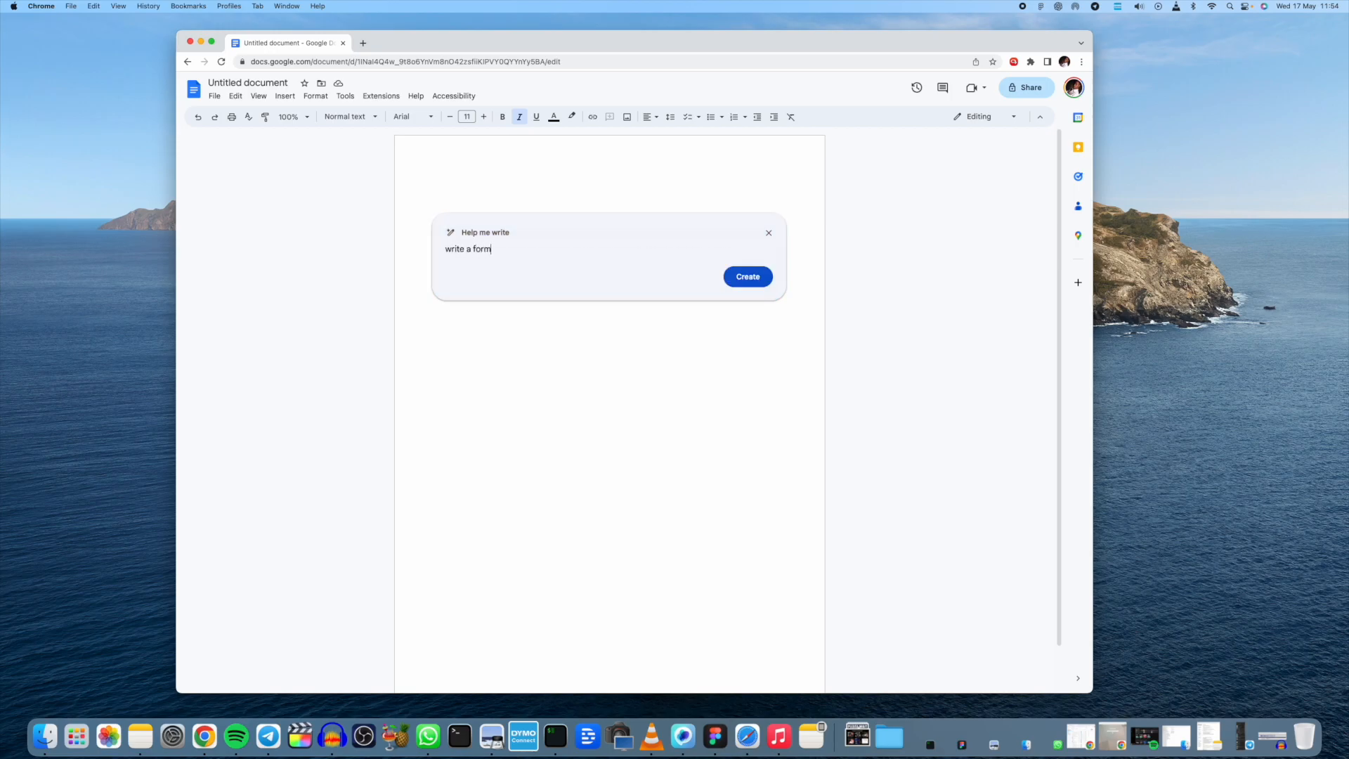
pyautogui.write('al invitation to teach bloggnig at a local hight')
pyautogui.press('BackSpace')
pyautogui.press('BackSpace')
pyautogui.write('school')
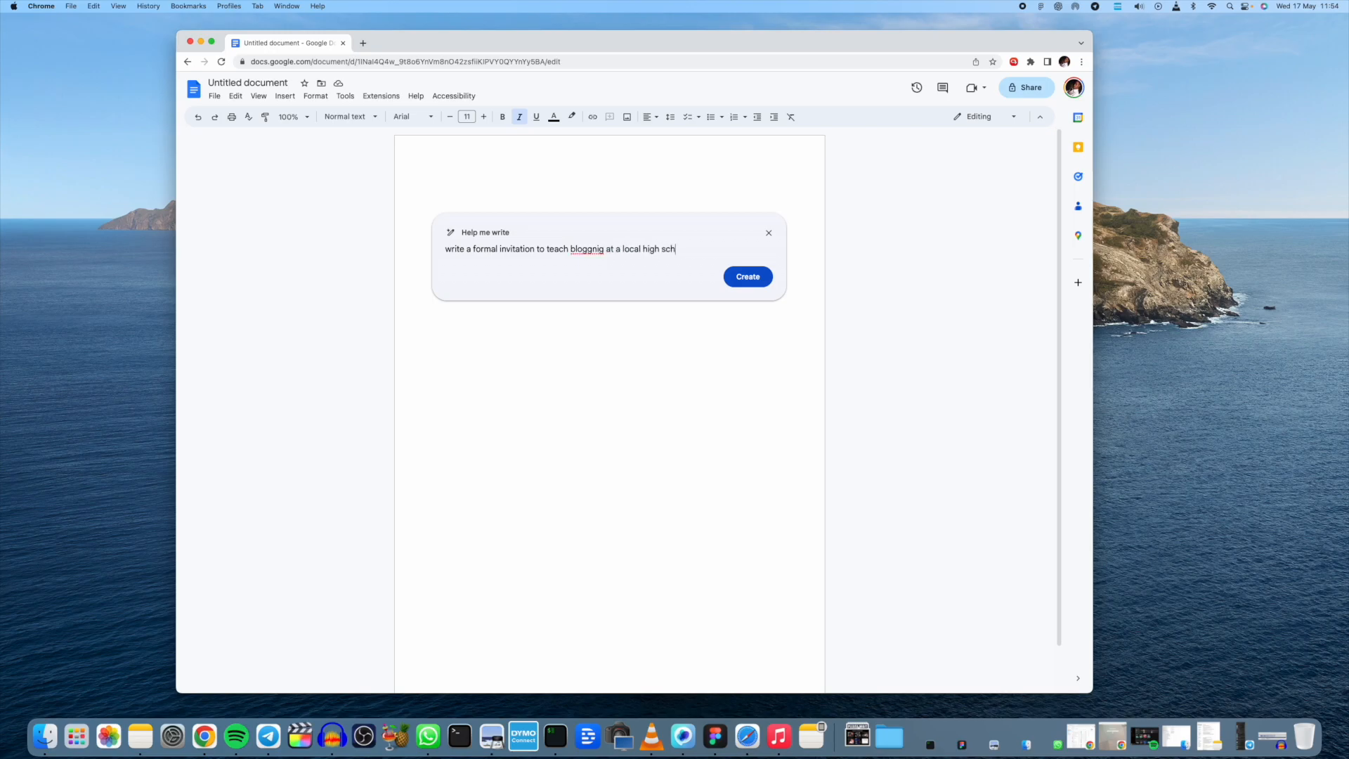
pyautogui.rightClick(594, 250)
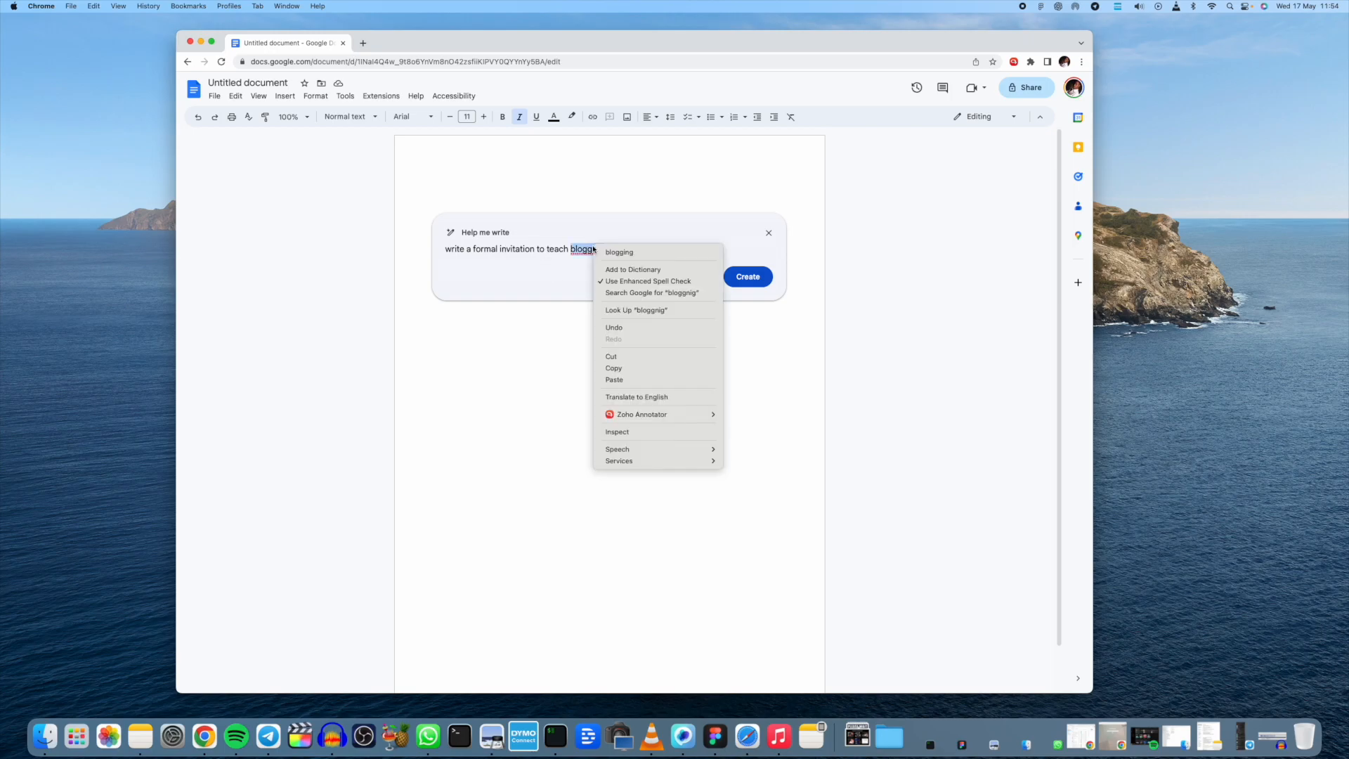
pyautogui.click(611, 257)
pyautogui.click(744, 279)
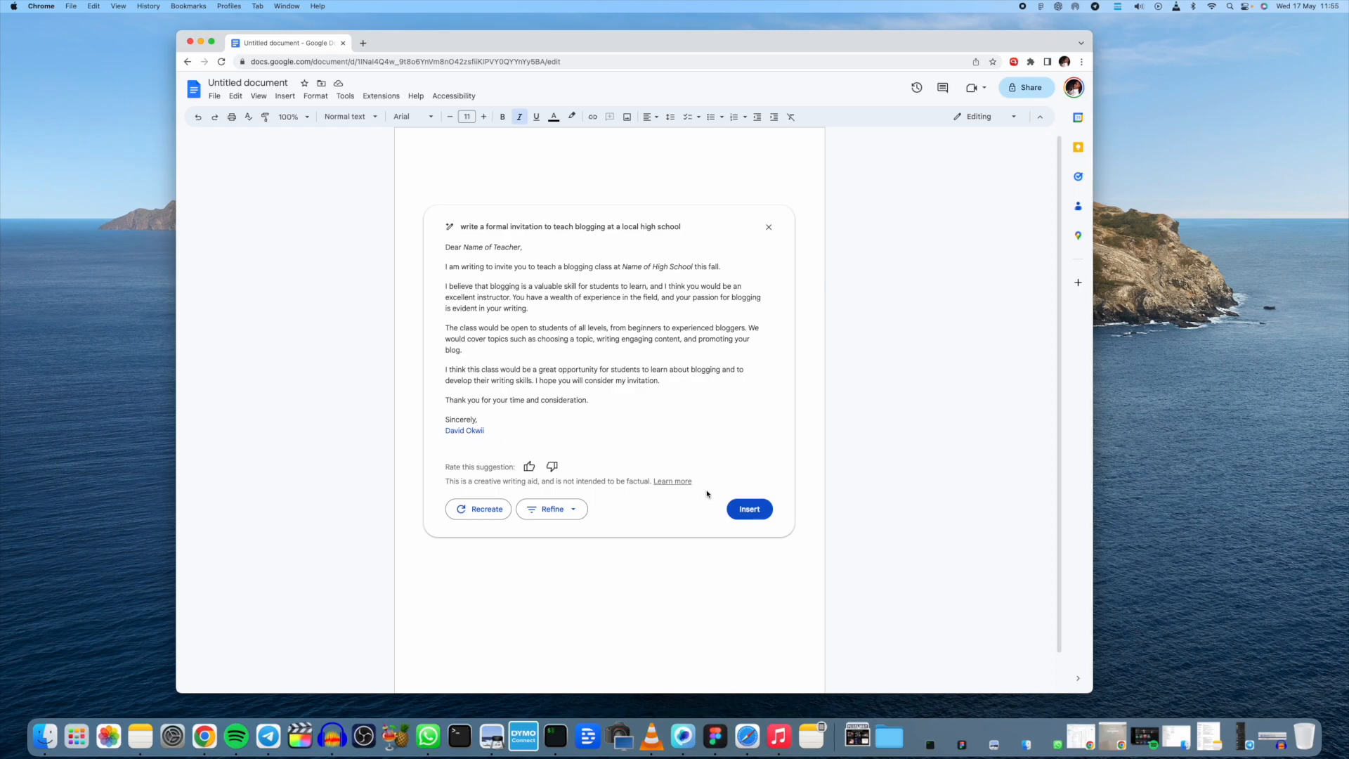
pyautogui.click(751, 510)
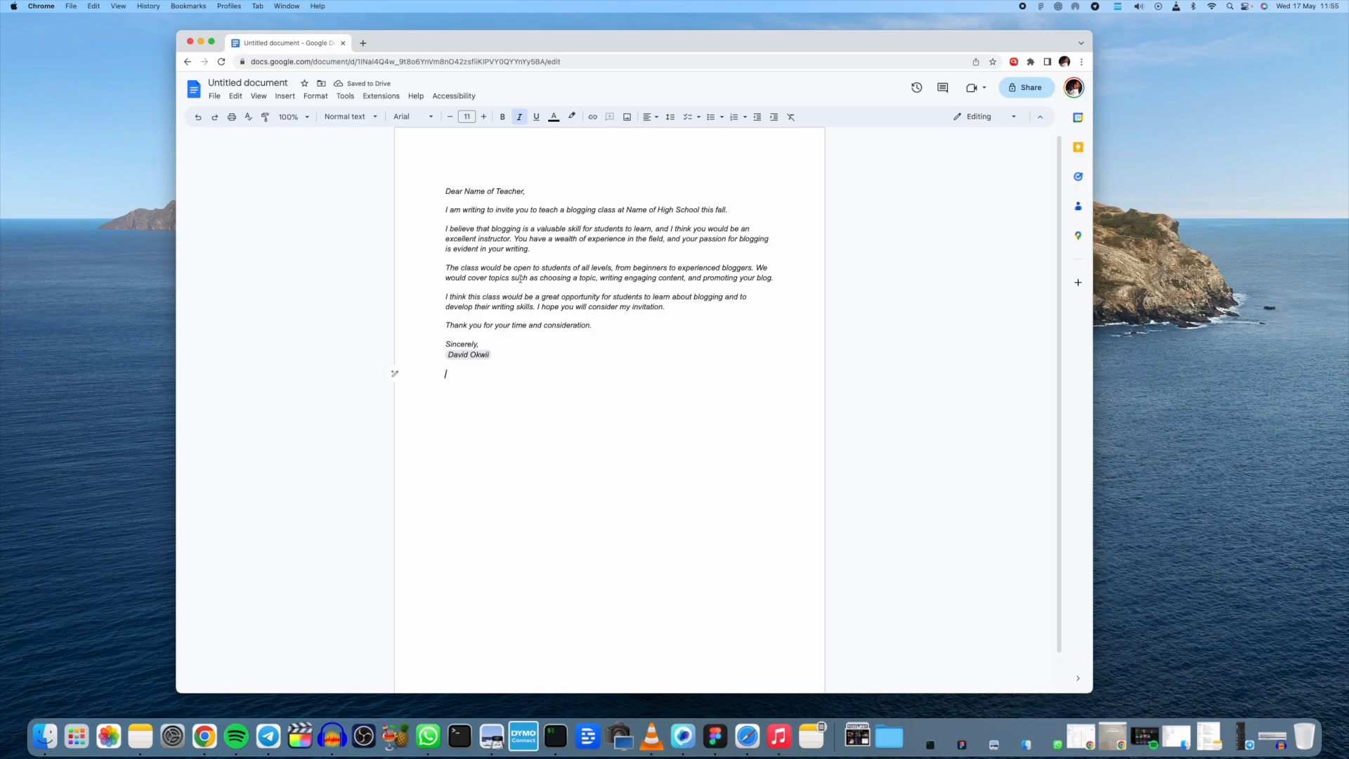
# Add an empty line below the class topics paragraph and generate a draft there with the prompt "add a sample lesson plan".
pyautogui.click(790, 279)
pyautogui.press('Return')
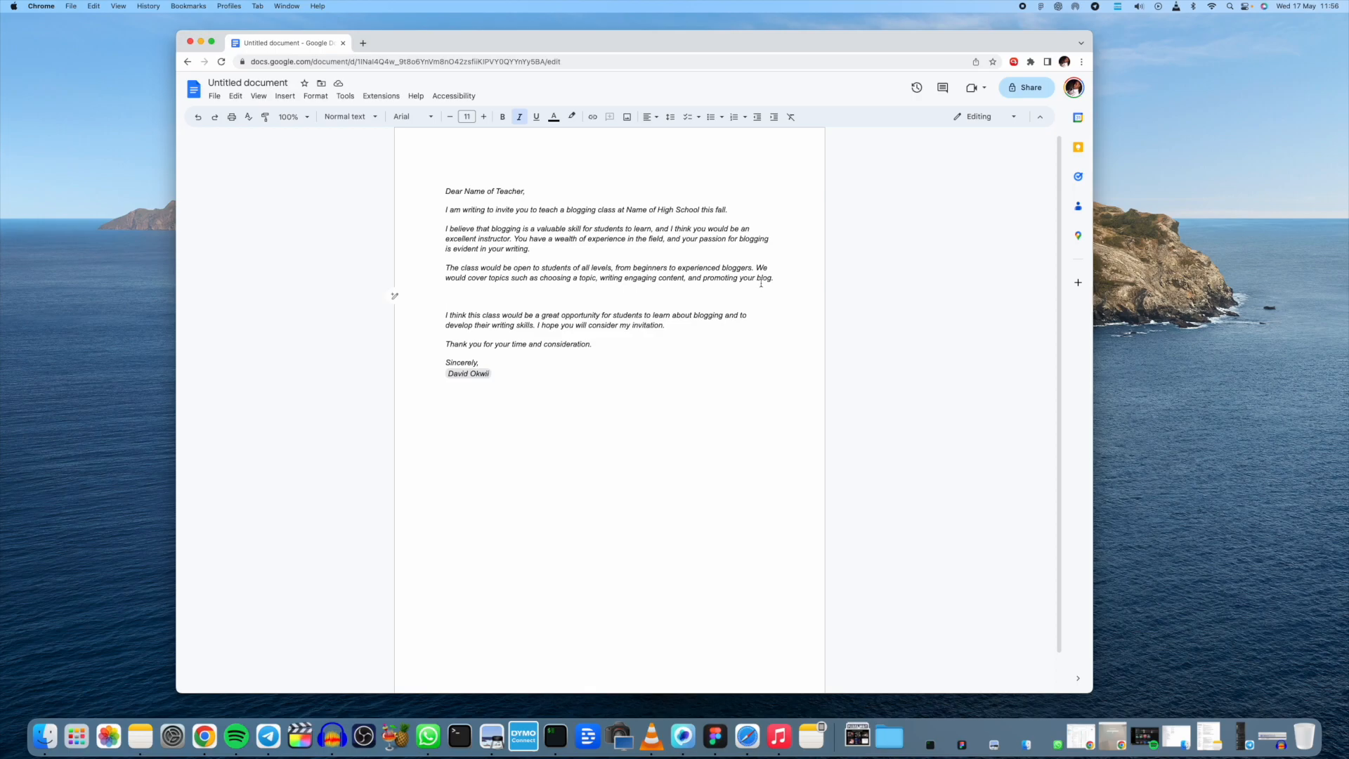
pyautogui.click(394, 296)
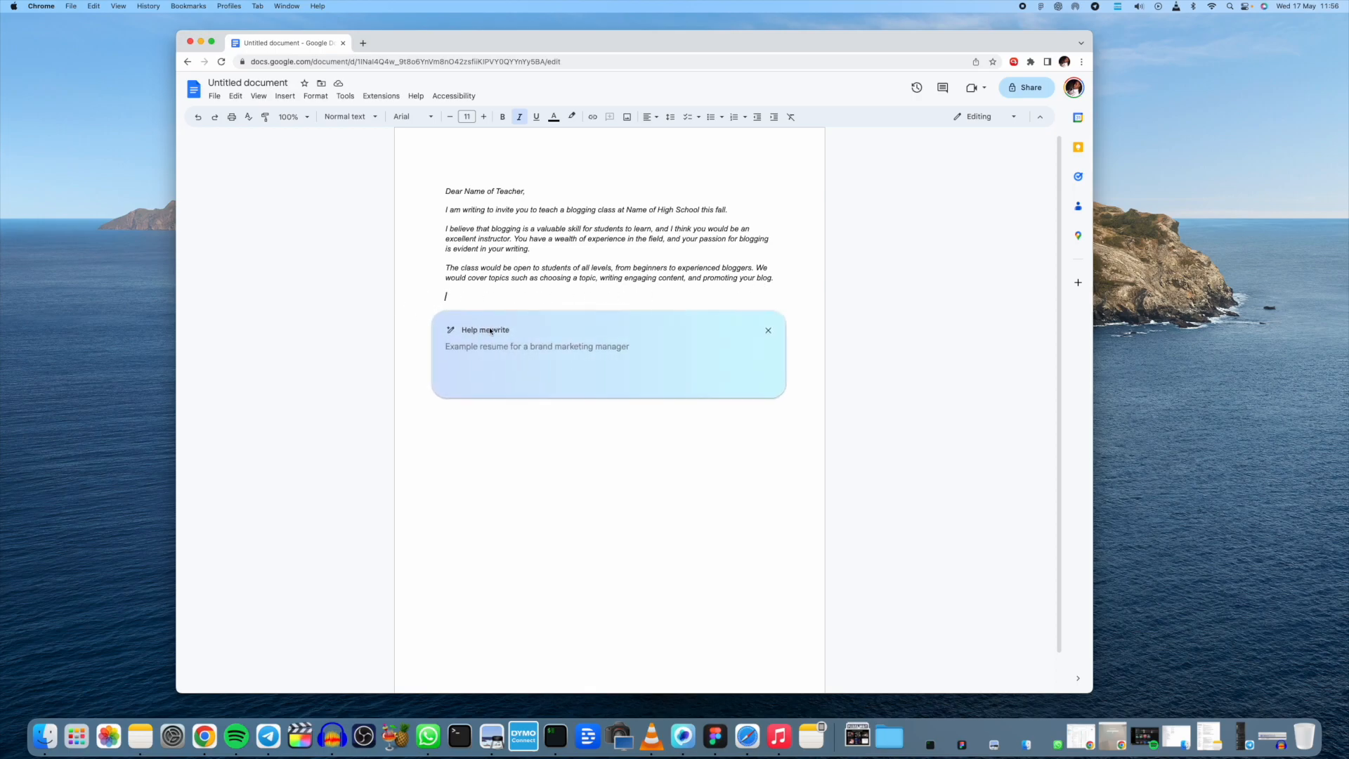
pyautogui.write('add a sample less')
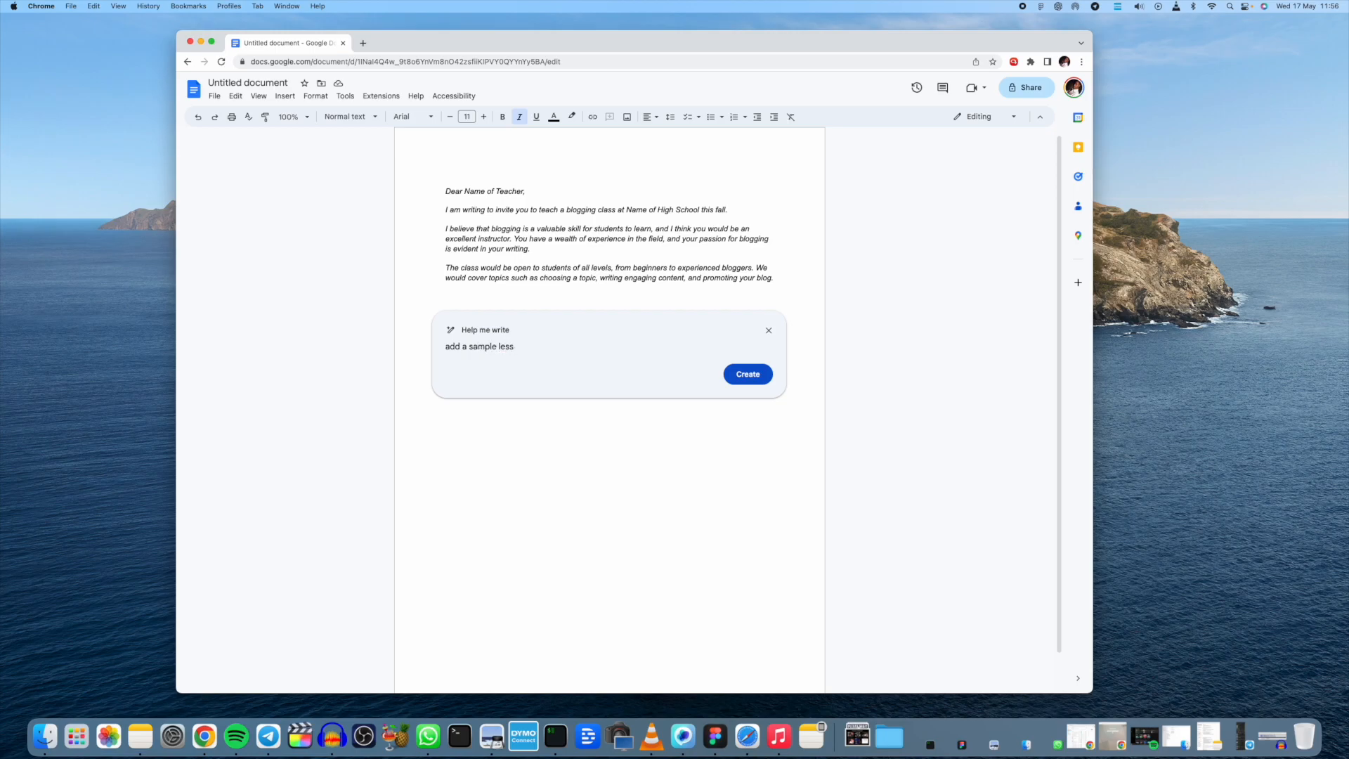
pyautogui.write('on plan')
pyautogui.click(745, 383)
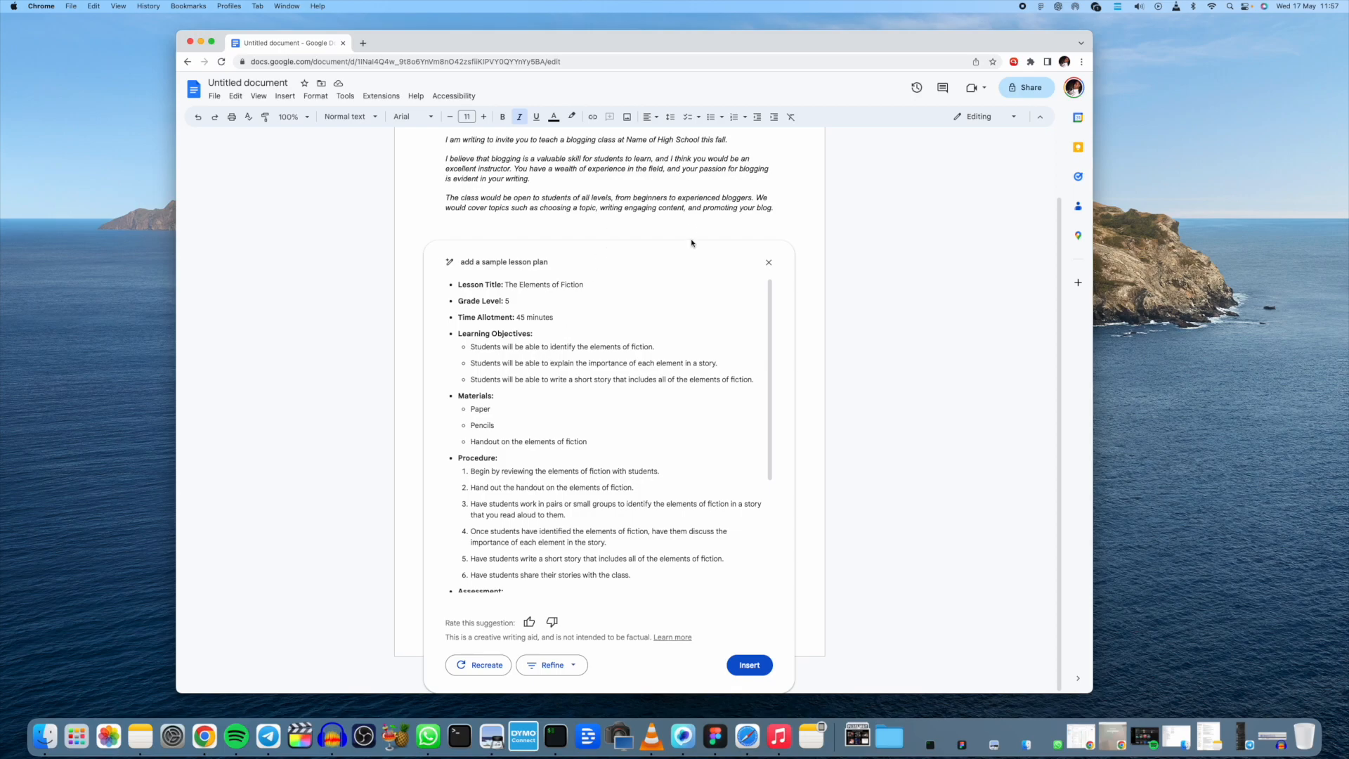
# Review the generated lesson plan through to its extension activities and discard it without inserting.
pyautogui.scroll(2, 655, 247)
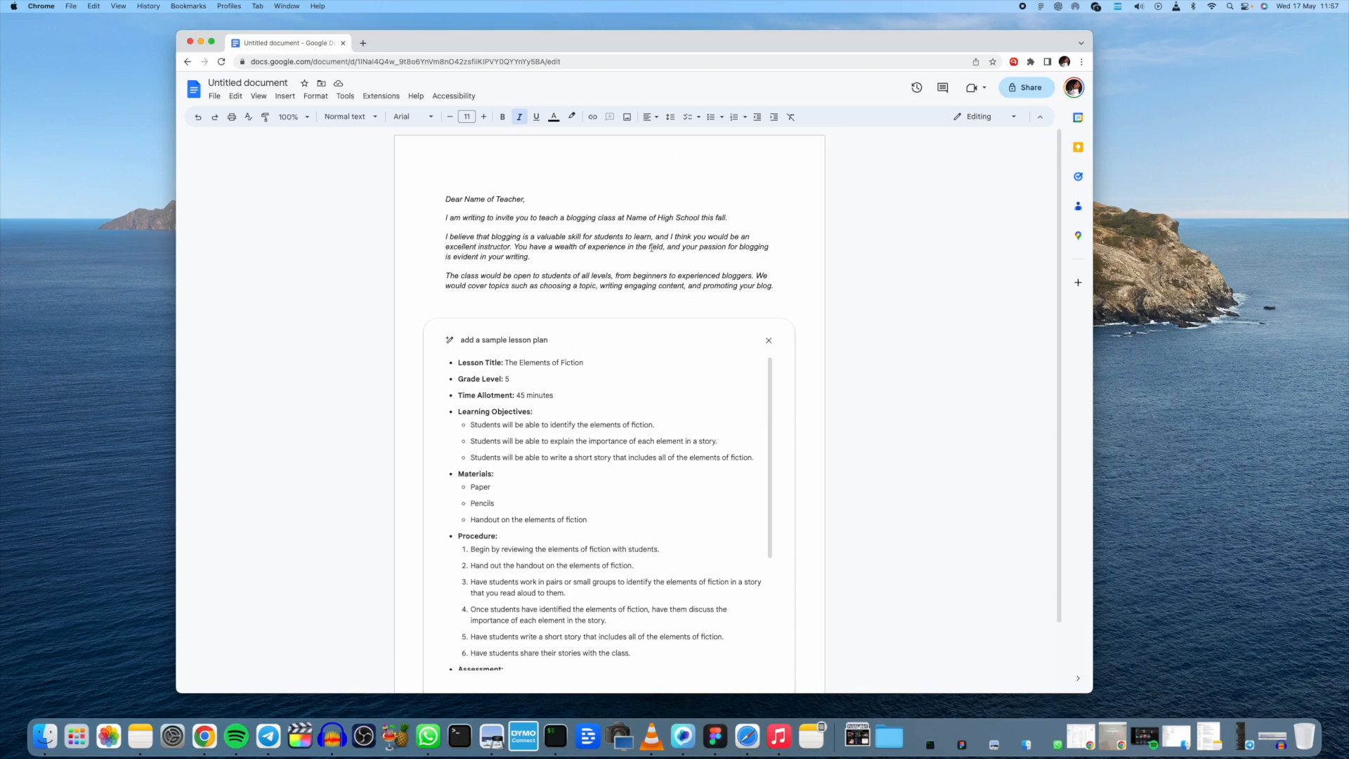
pyautogui.scroll(-5, 604, 414)
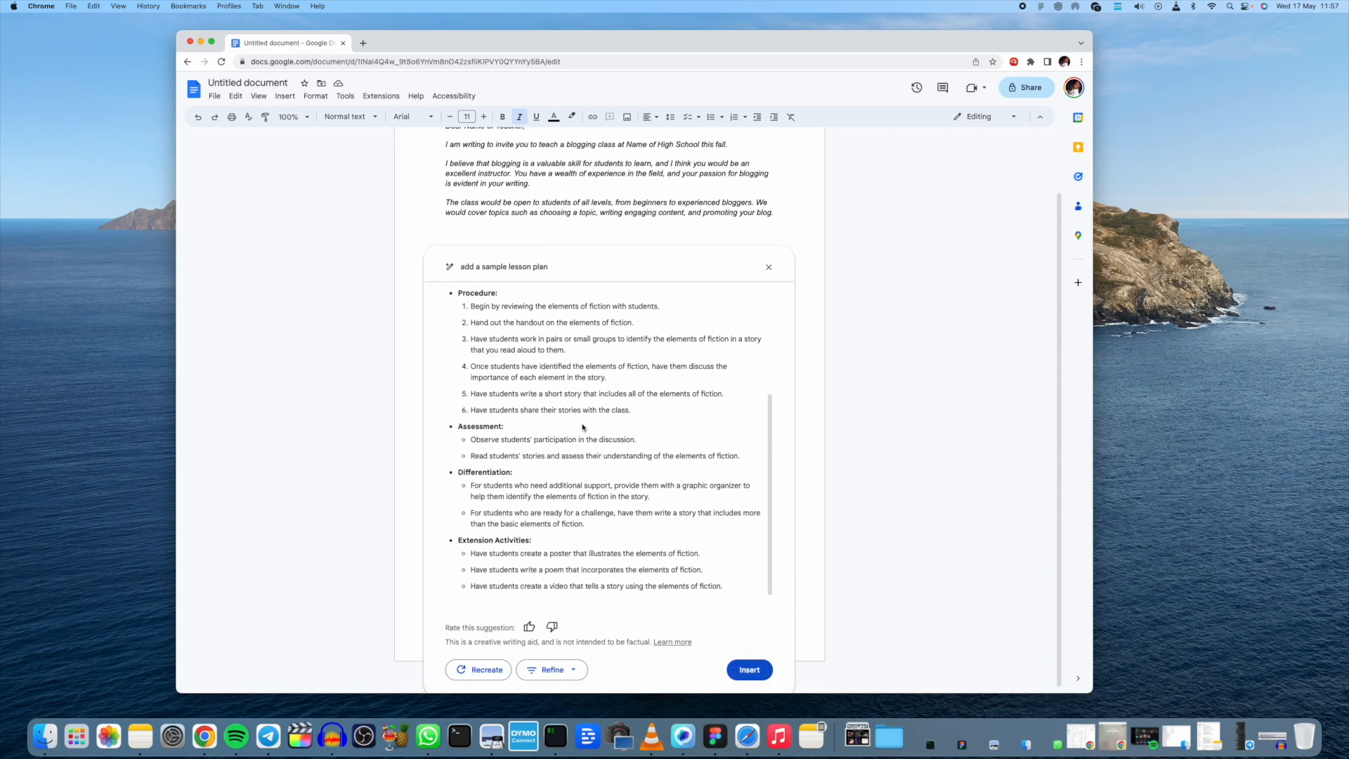
pyautogui.click(768, 266)
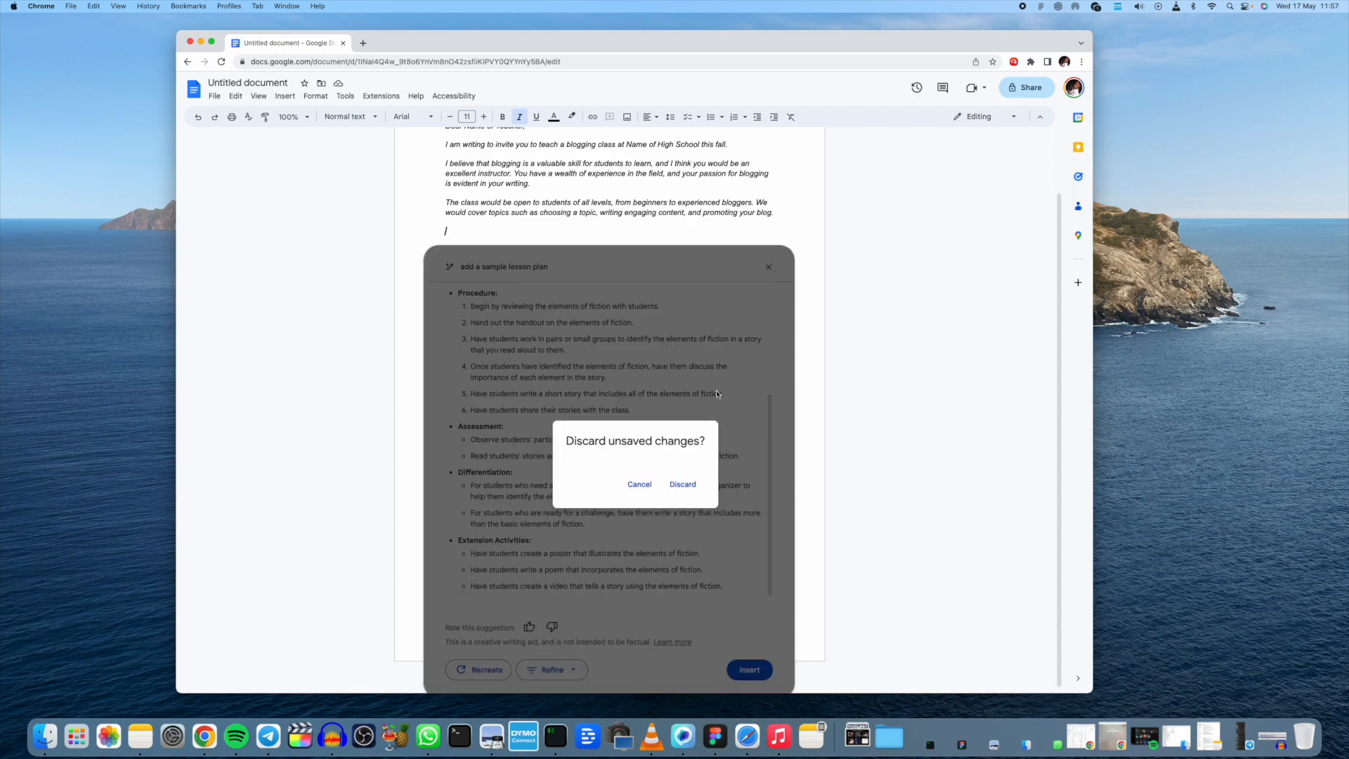
pyautogui.click(681, 484)
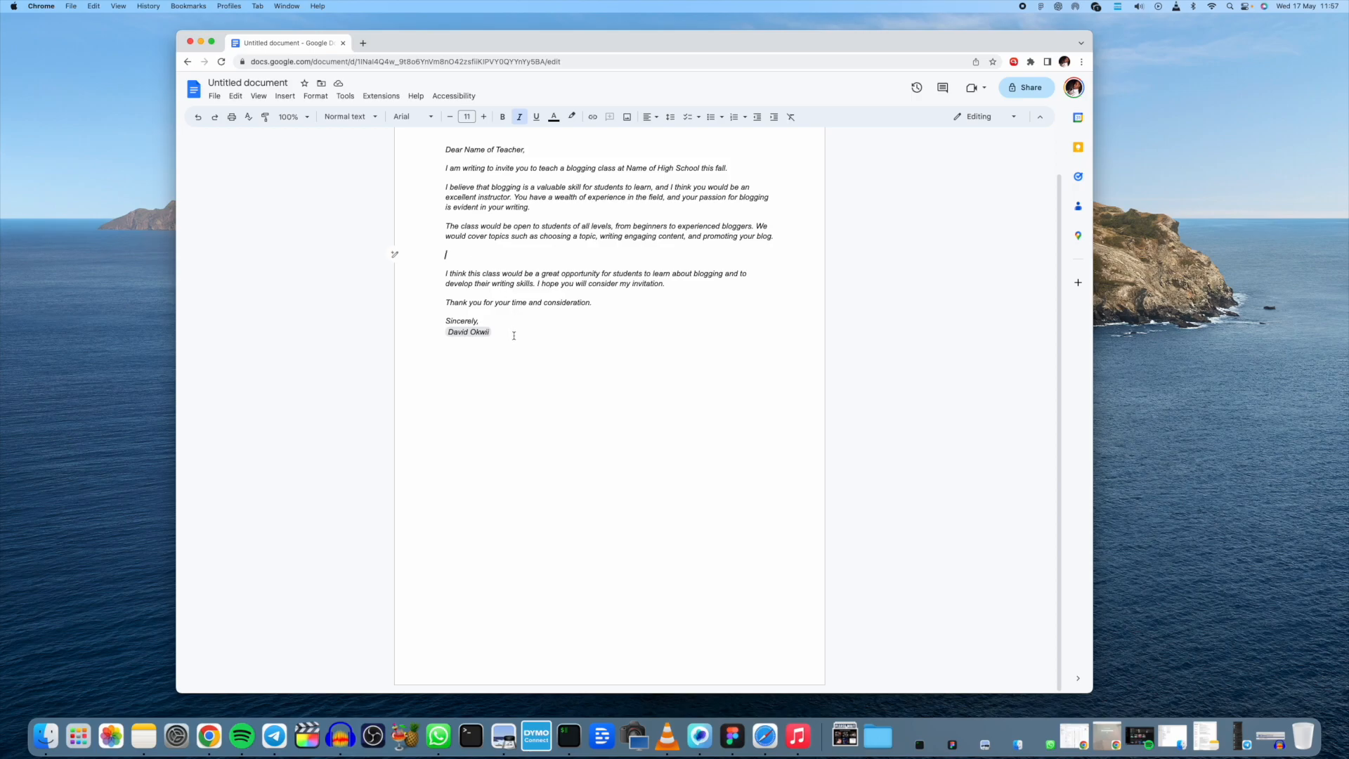
# Delete the entire invitation letter from the document.
pyautogui.moveTo(500, 331); pyautogui.dragTo(424, 158)
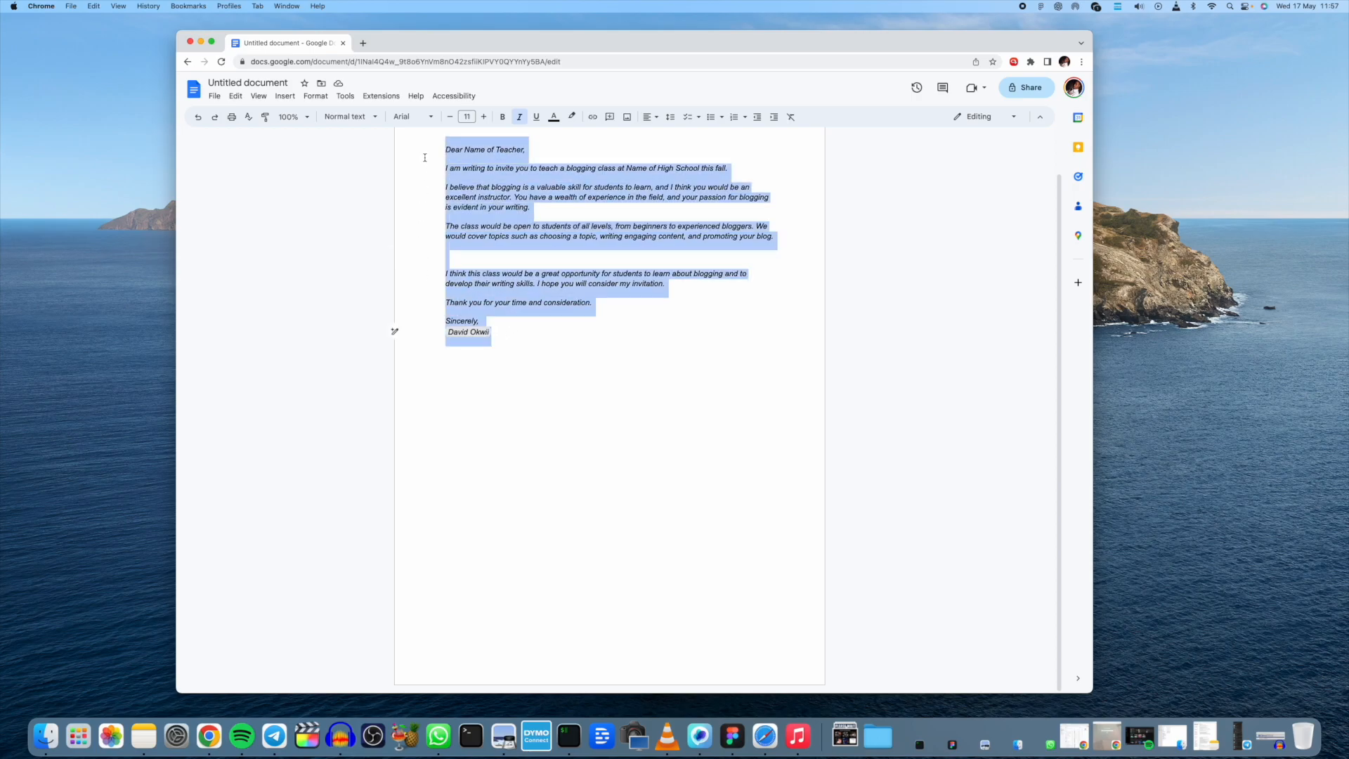
pyautogui.press('BackSpace')
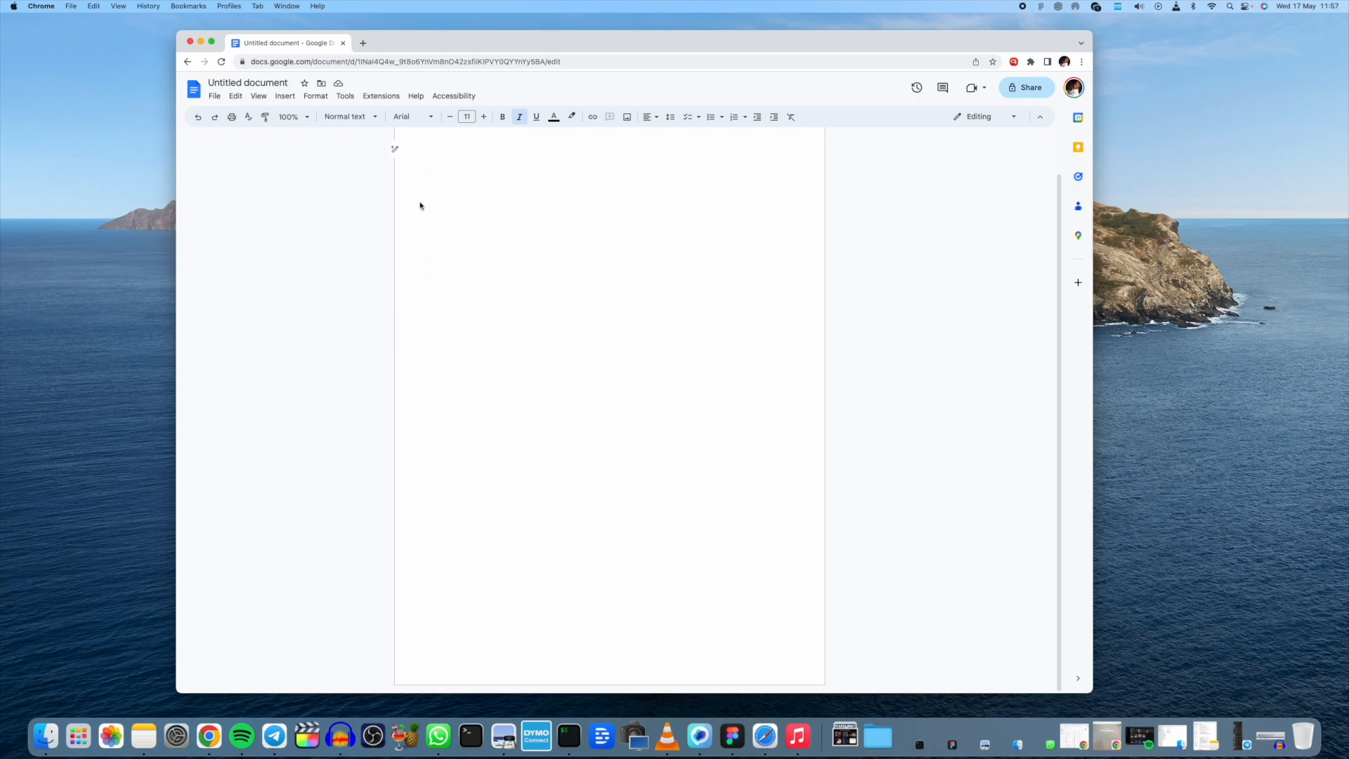
# Generate a Help me write draft with the prompt "write a how to guide on how to operate a lawn mower".
pyautogui.click(394, 149)
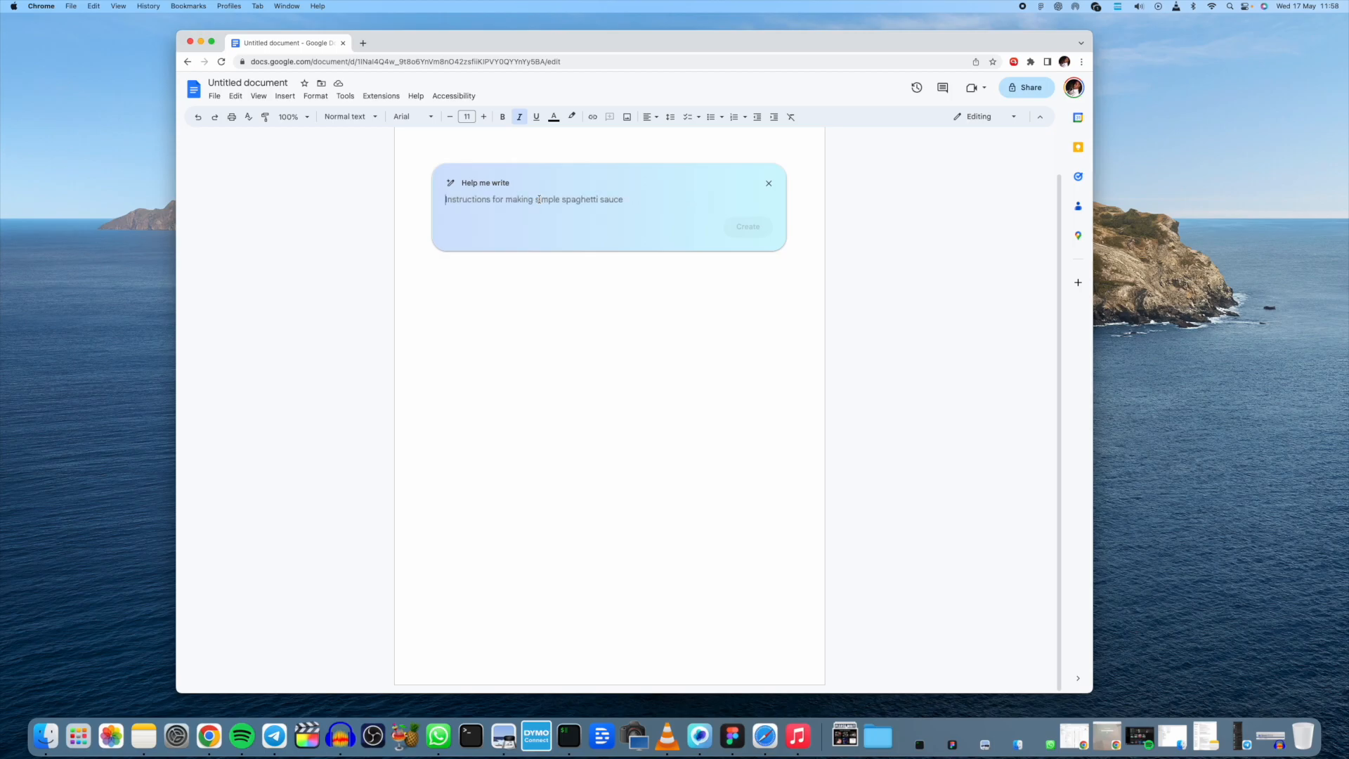
pyautogui.write('write a')
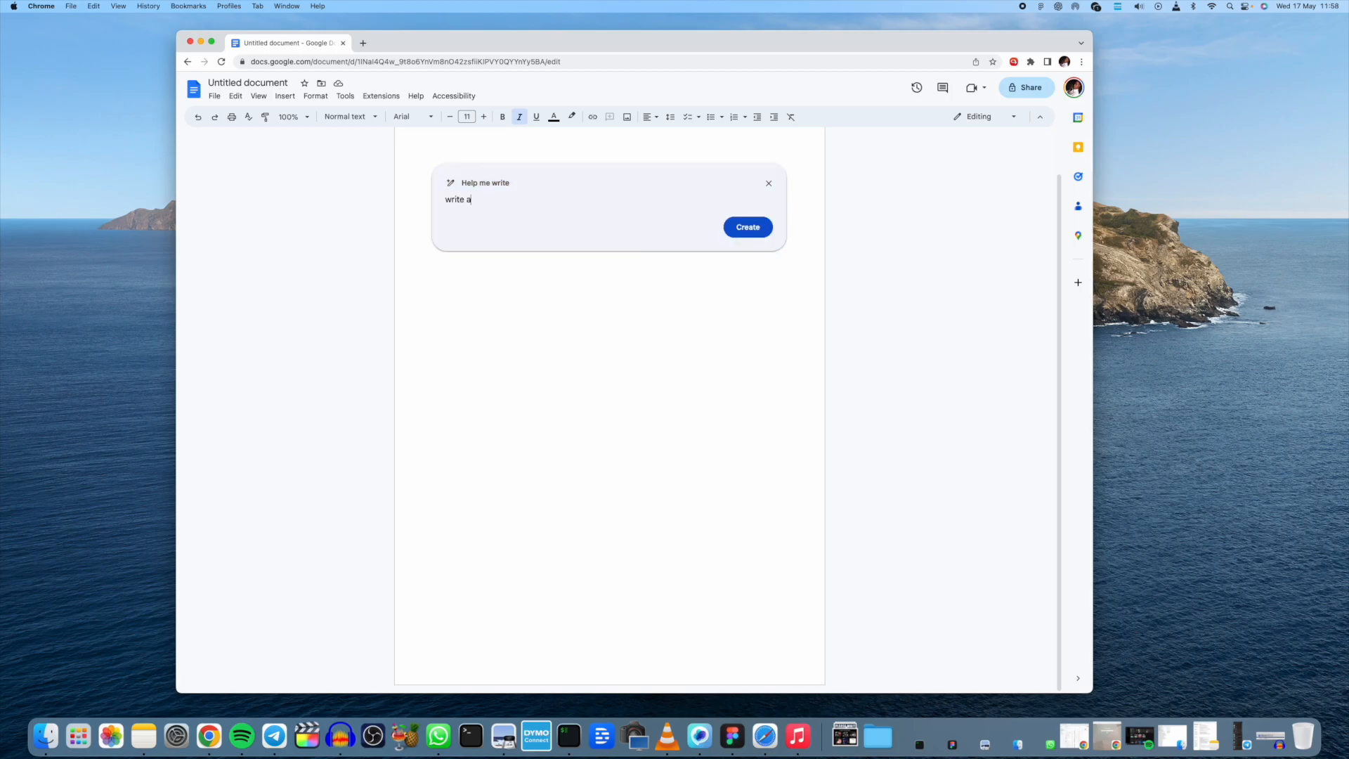
pyautogui.write(' how to guide on how to per')
pyautogui.press('BackSpace')
pyautogui.press('BackSpace')
pyautogui.press('BackSpace')
pyautogui.write('operate a lwn')
pyautogui.press('BackSpace')
pyautogui.press('BackSpace')
pyautogui.write('awn mower')
pyautogui.press('Return')
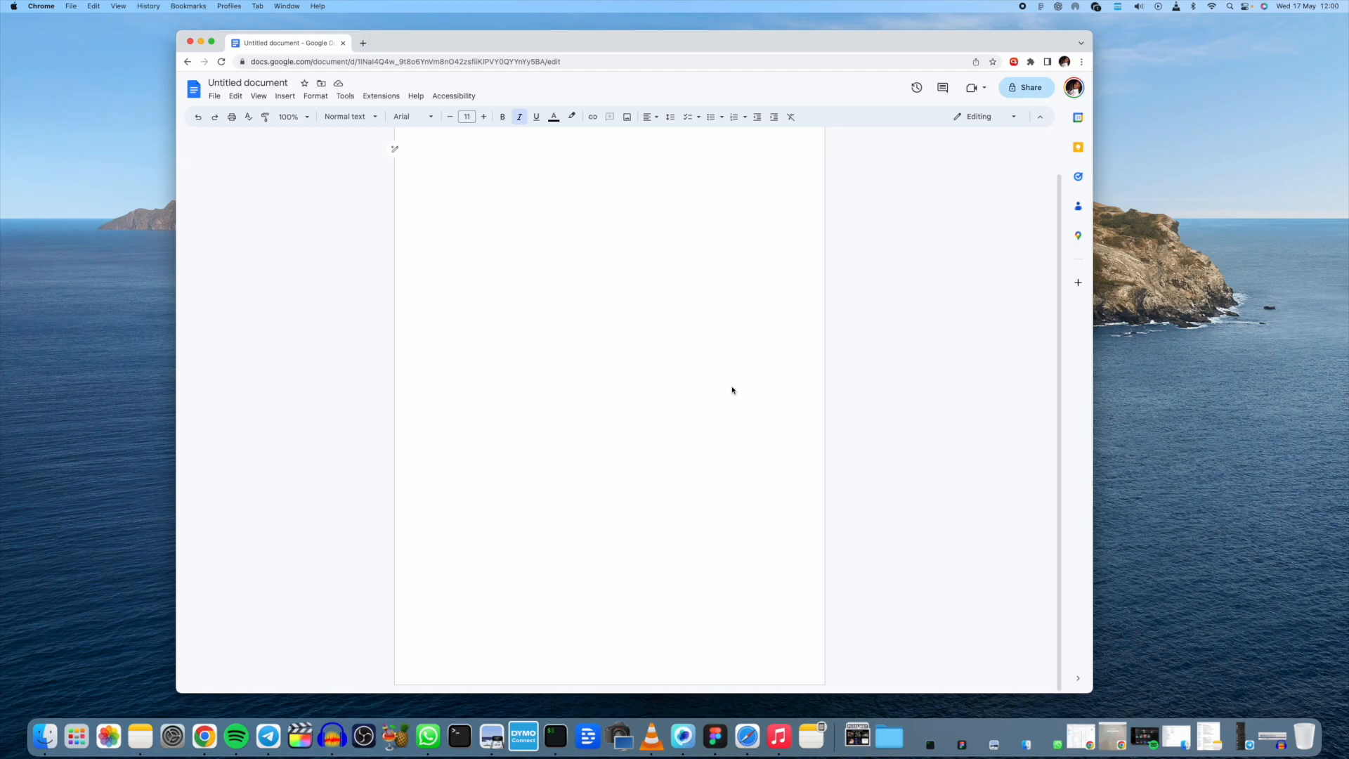
# Generate a Help me write draft with the prompt "write a blog post discussing the pros and cons of working from work".
pyautogui.click(395, 148)
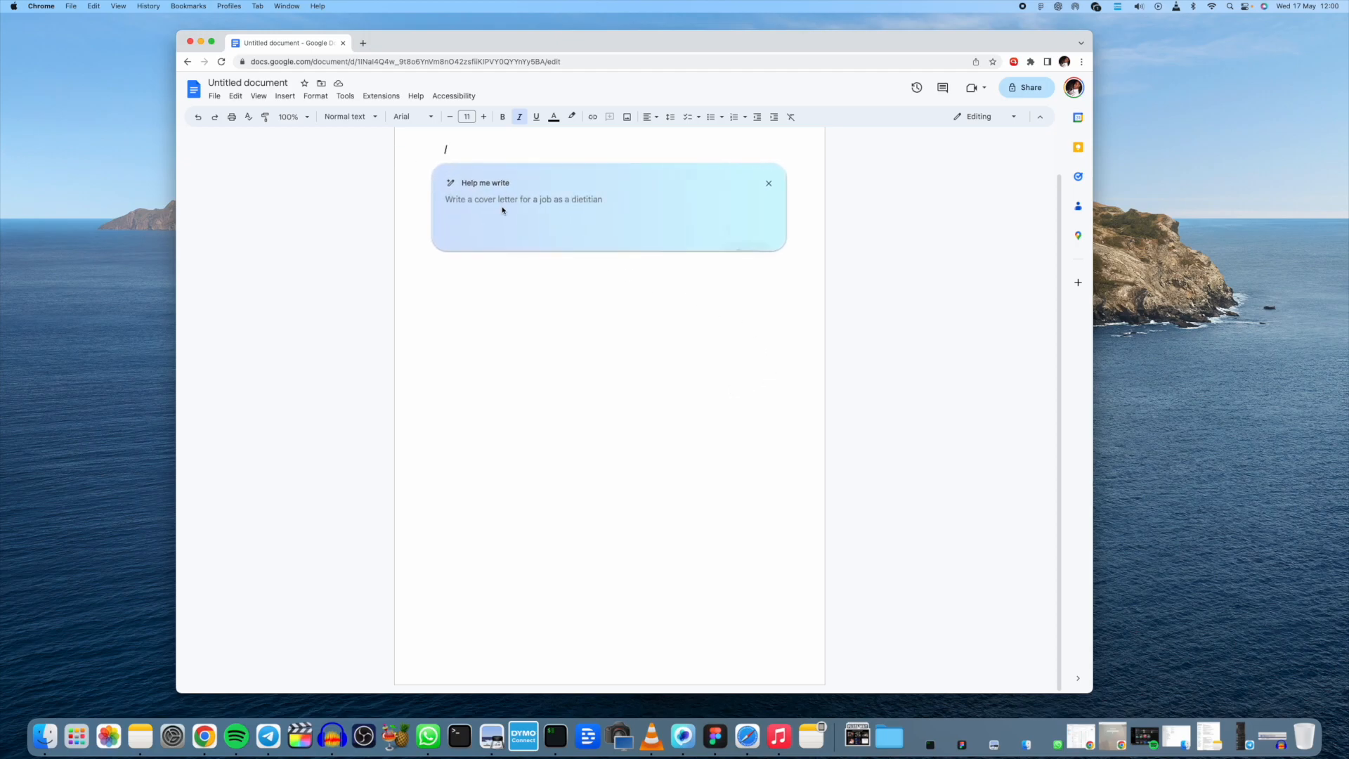
pyautogui.write('write a blog post discussing the pro')
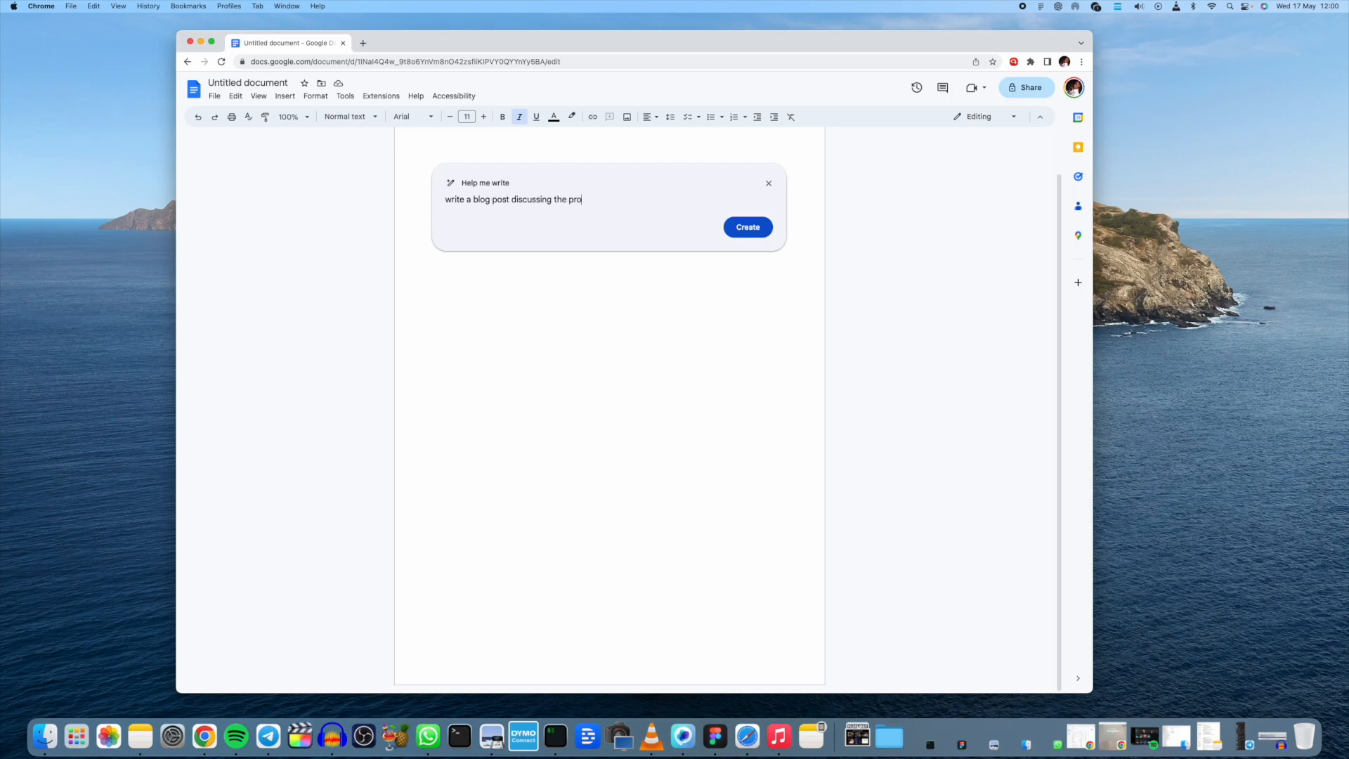
pyautogui.write('s and cons of working from work')
pyautogui.press('Return')
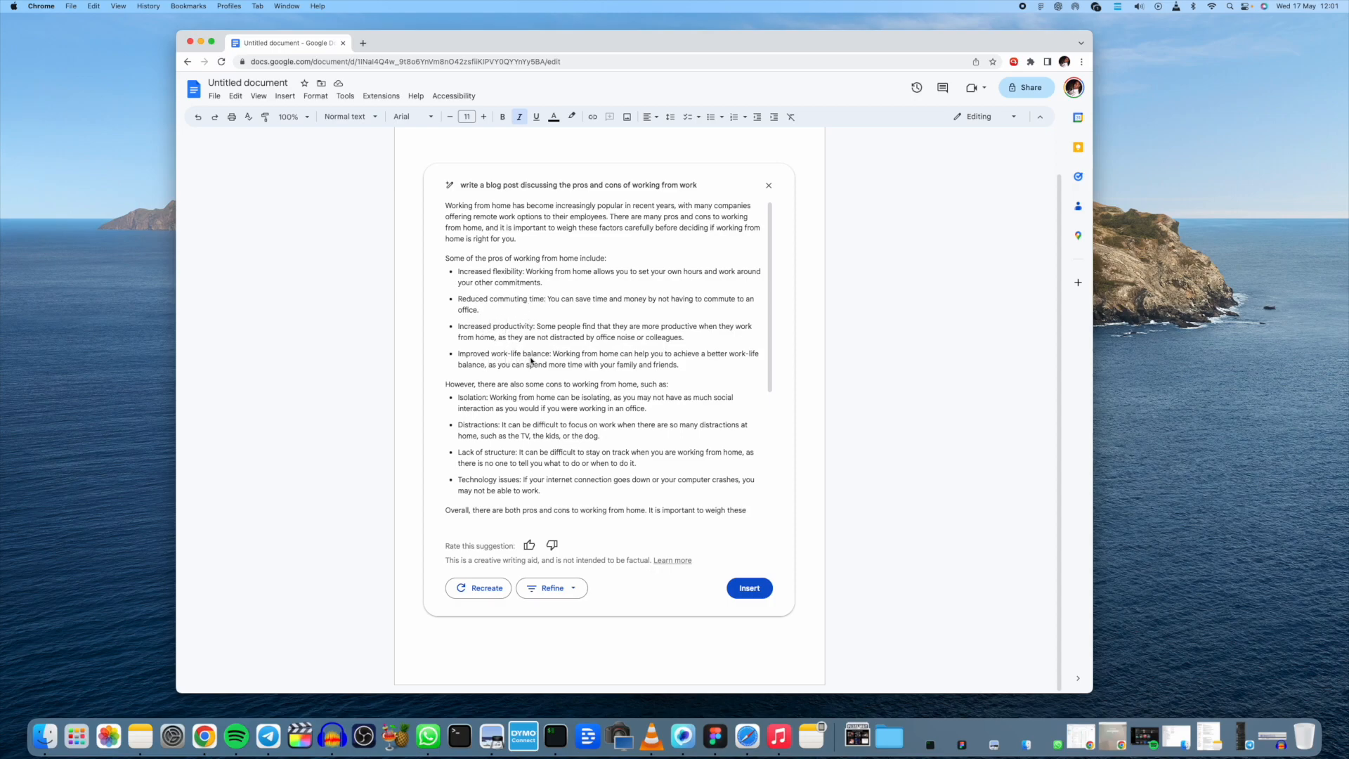
# Review the generated blog post through to its additional tips and insert it into the document.
pyautogui.scroll(-3, 534, 361)
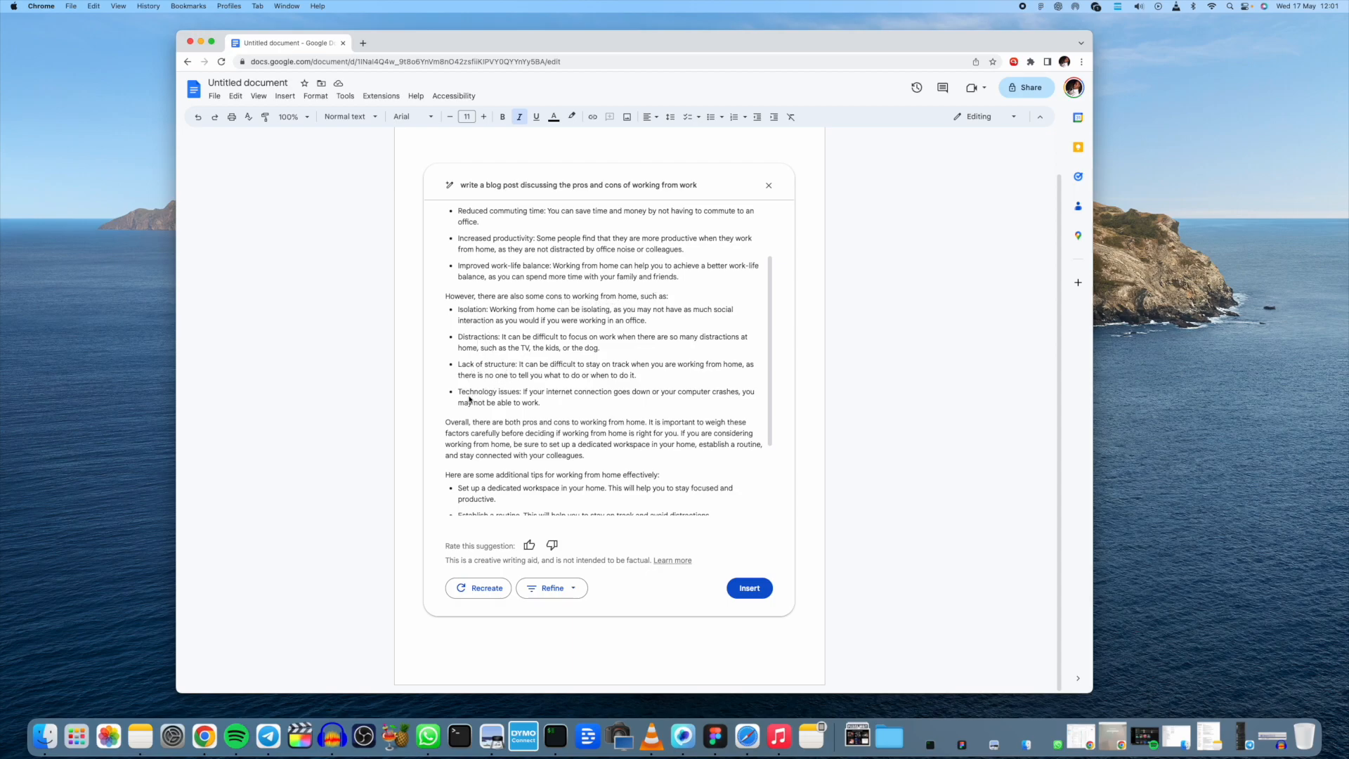
pyautogui.scroll(-3, 530, 396)
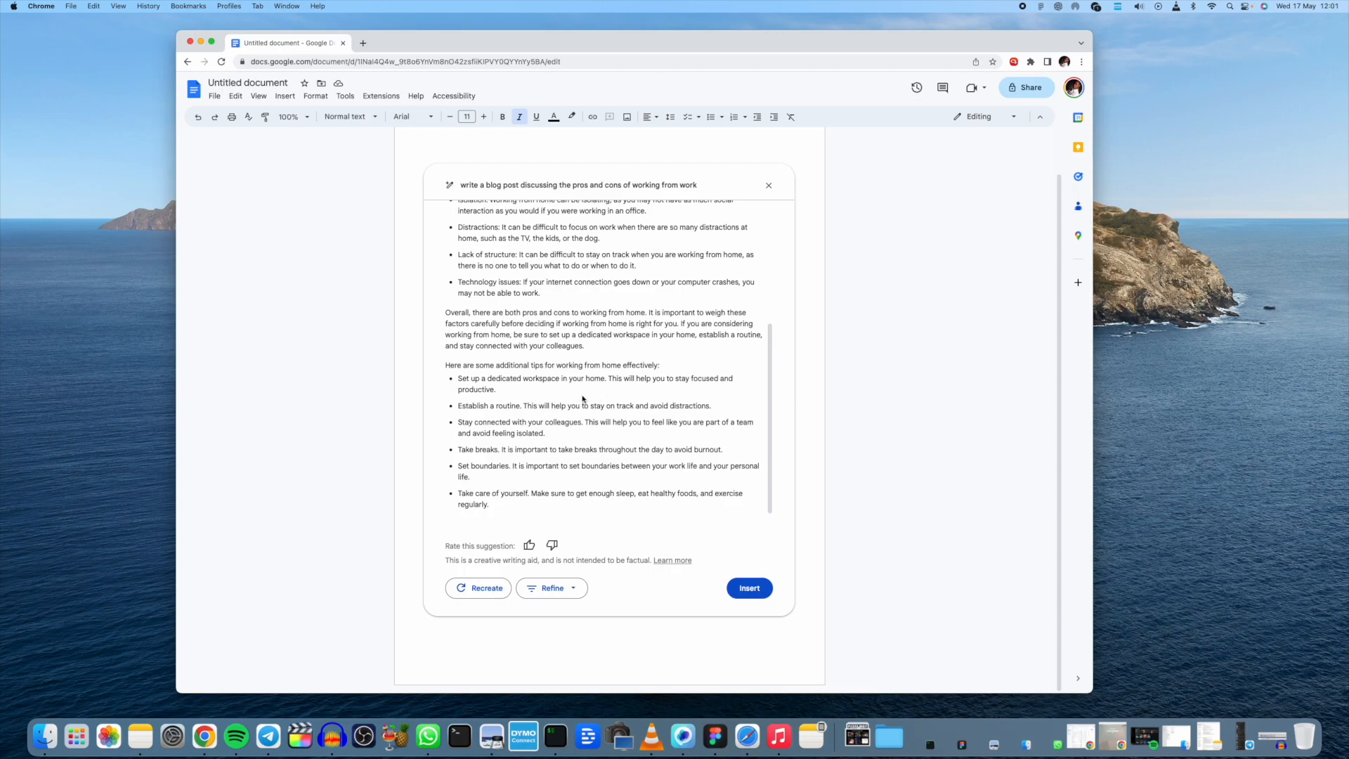
pyautogui.scroll(5, 579, 371)
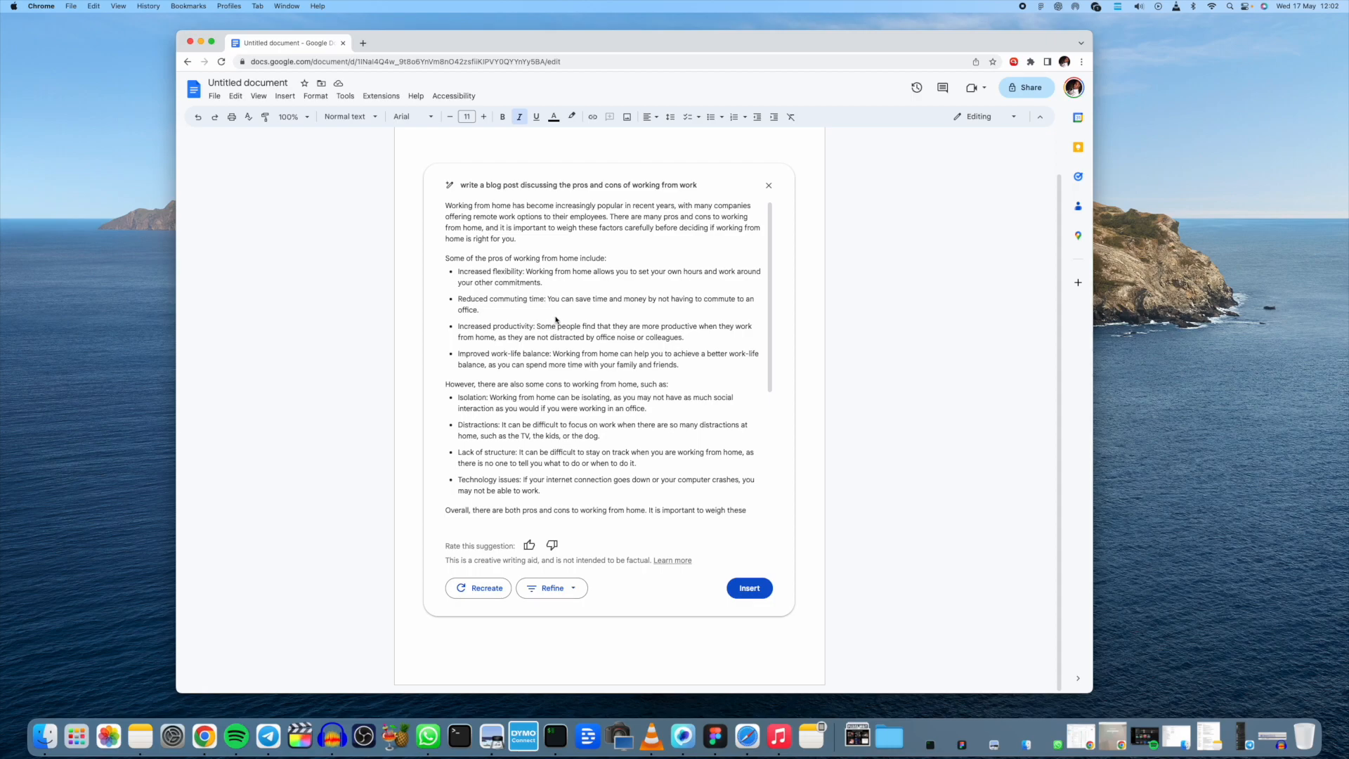
pyautogui.scroll(-5, 555, 320)
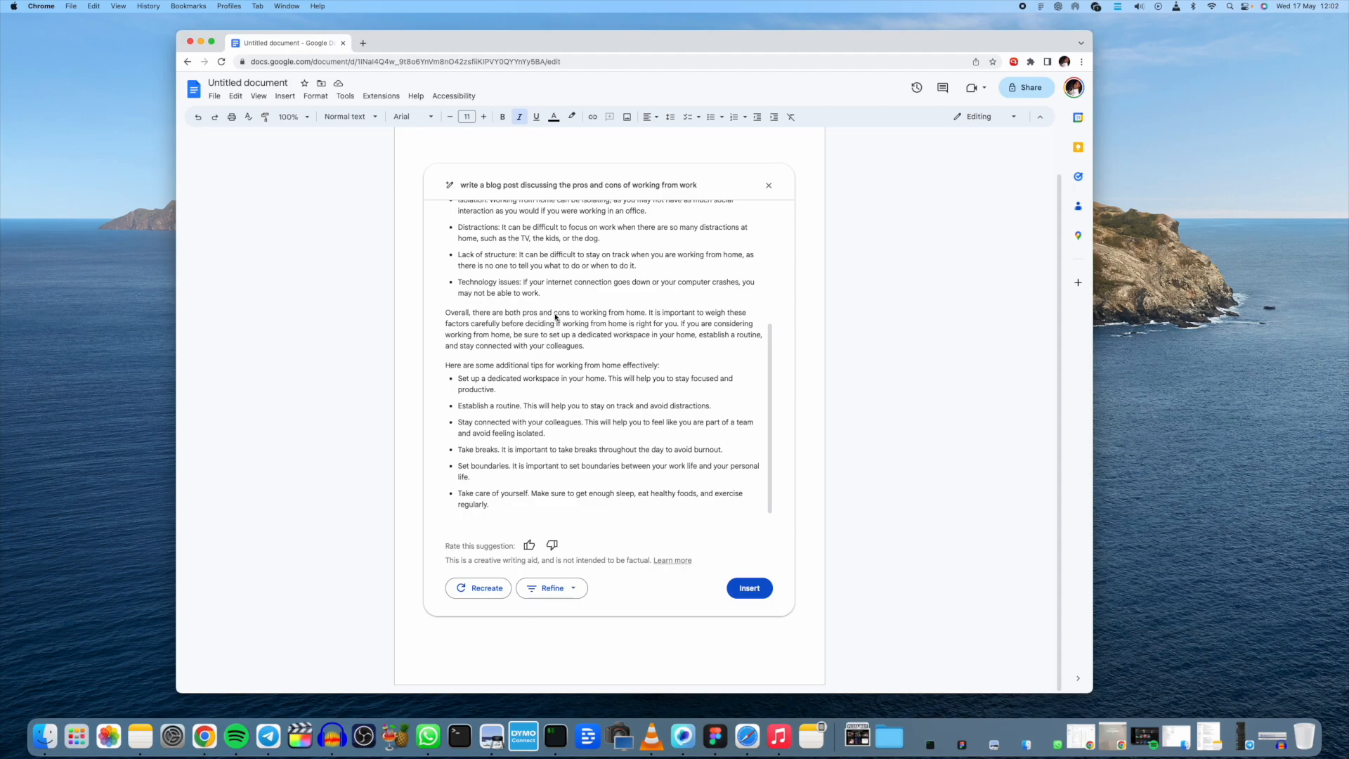
pyautogui.scroll(5, 598, 306)
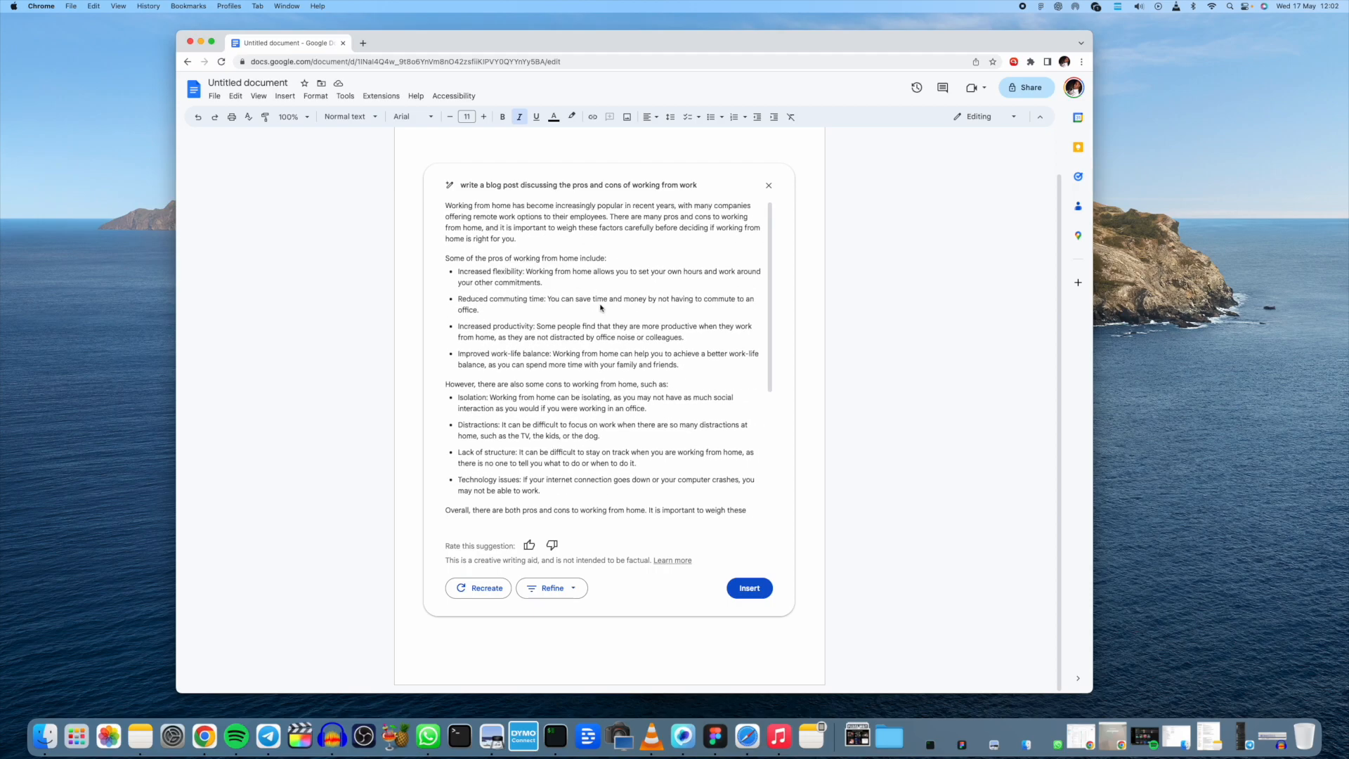
pyautogui.click(750, 589)
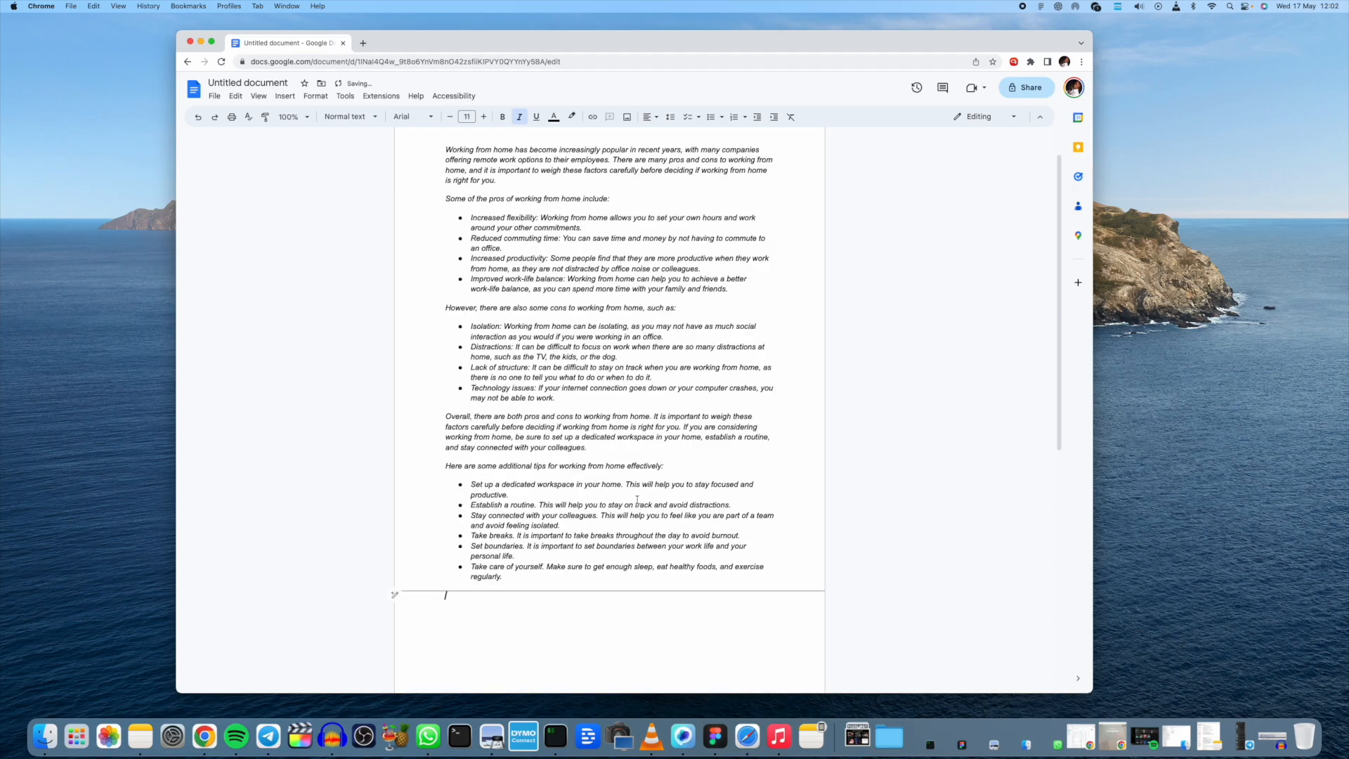
pyautogui.scroll(1, 583, 399)
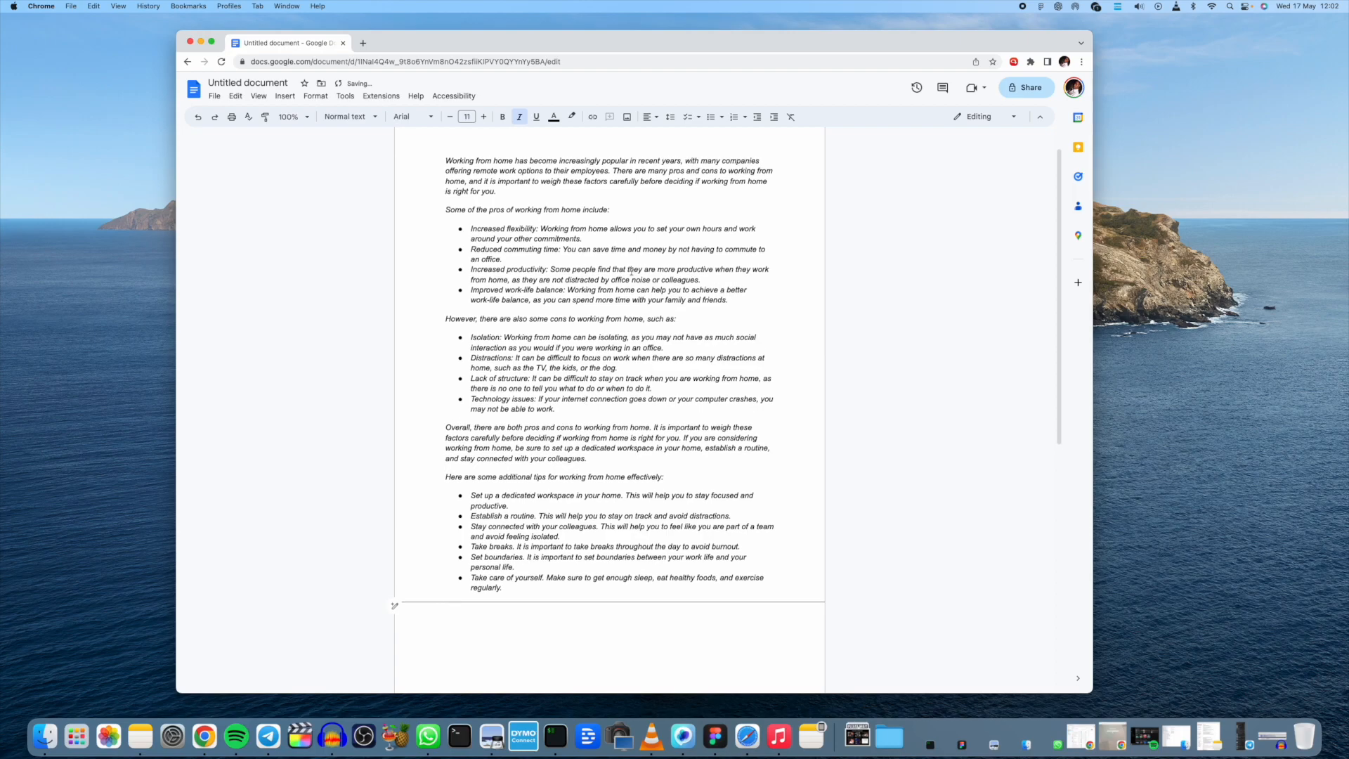
# Delete the entire working-from-home blog post from the document.
pyautogui.click(765, 297)
pyautogui.press('super+a')
pyautogui.press('BackSpace')
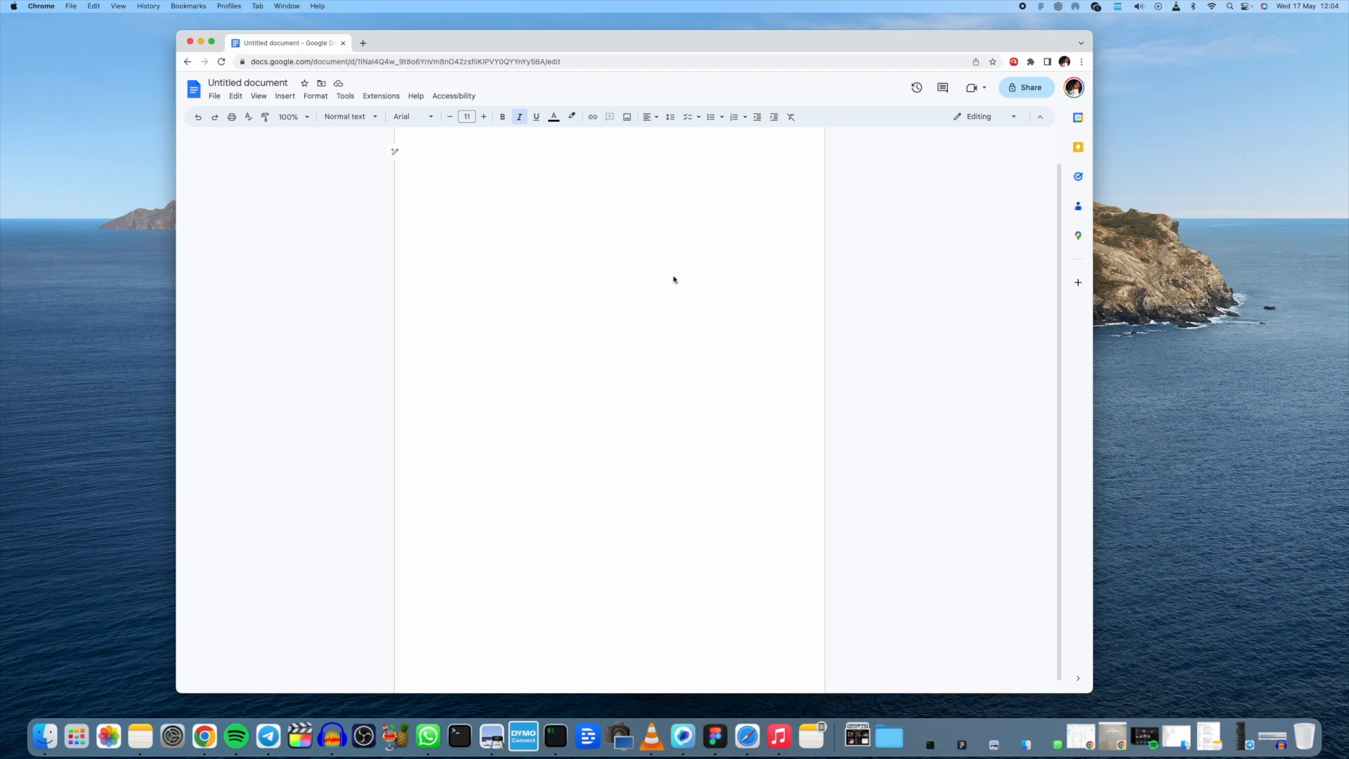
# Generate a draft with the prompt "write a newspaper ad for a car auction to get people to come to the auction." and insert it.
pyautogui.click(394, 151)
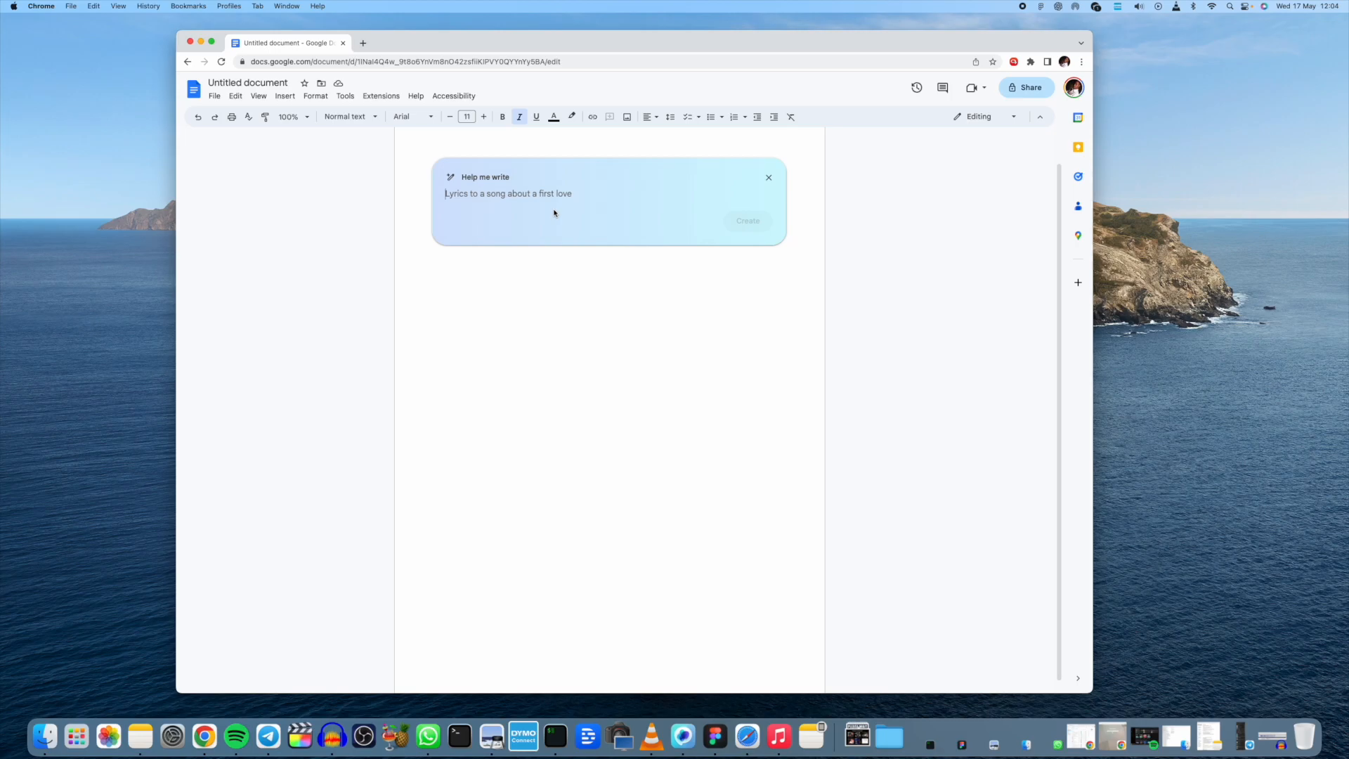
pyautogui.write('write a news')
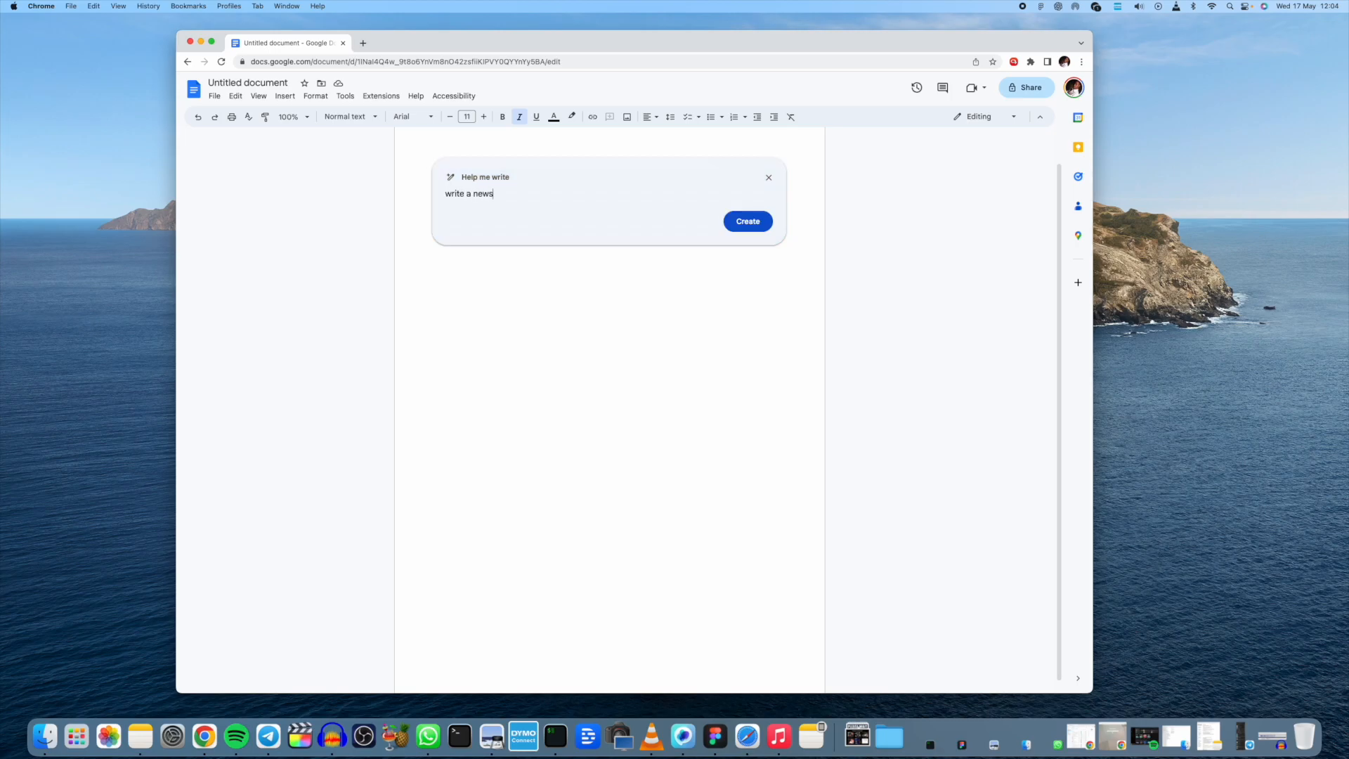
pyautogui.write('paper ad for a car auction to get poeple to come to t')
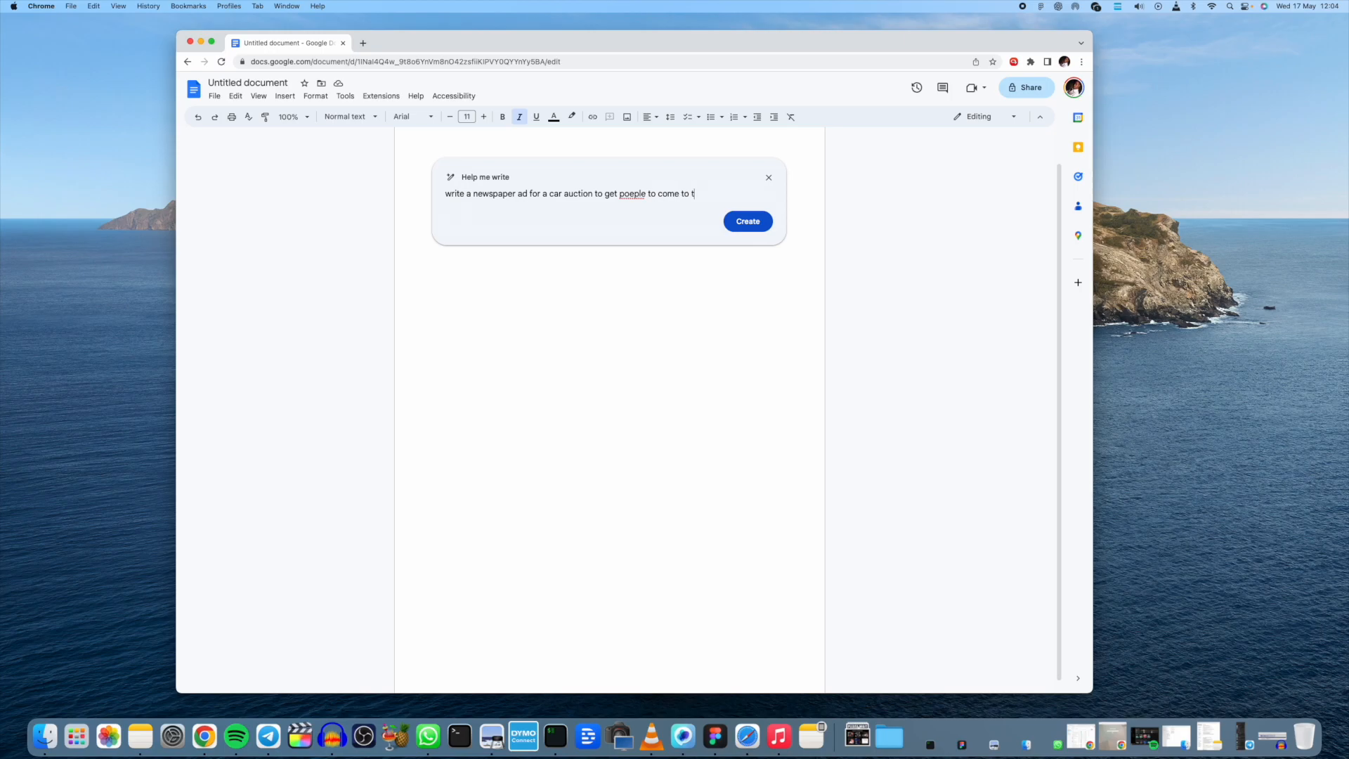
pyautogui.write('he auction.')
pyautogui.rightClick(620, 192)
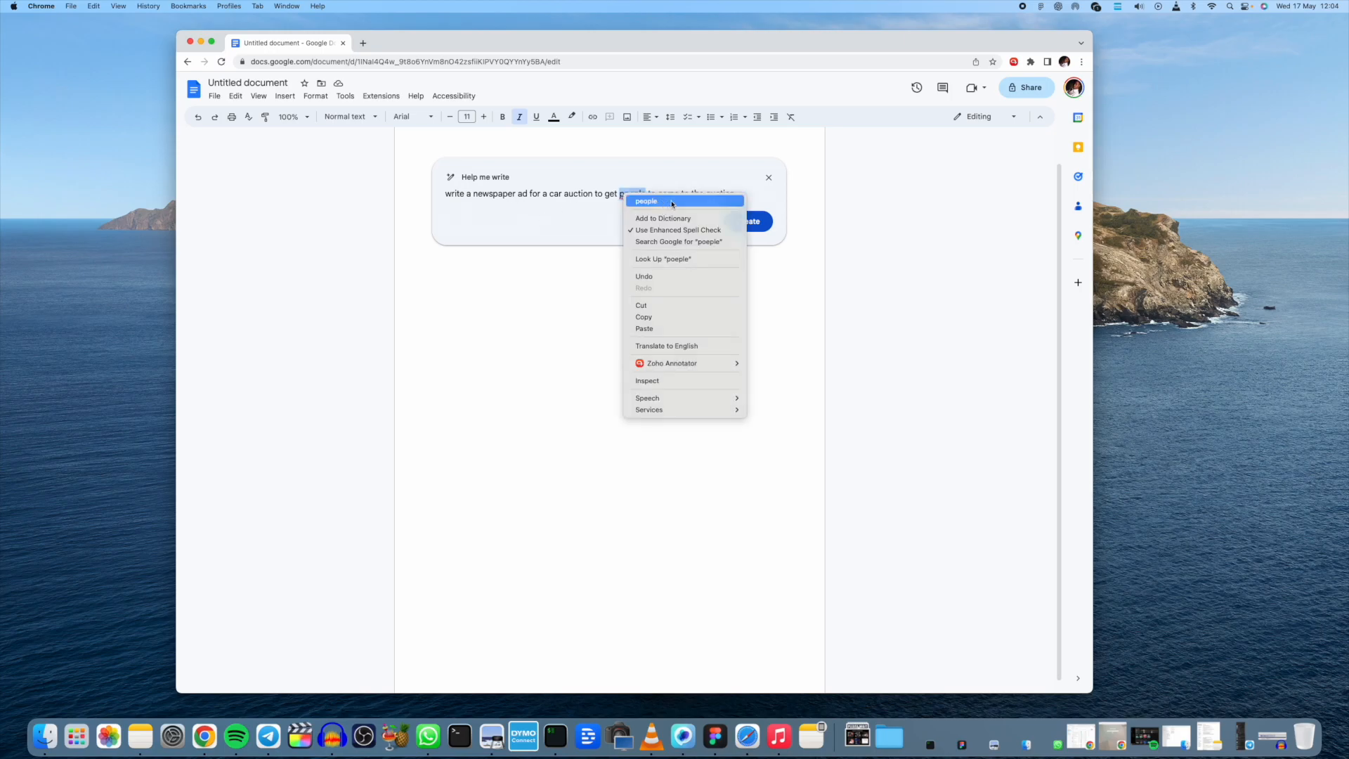
pyautogui.click(667, 205)
pyautogui.click(750, 222)
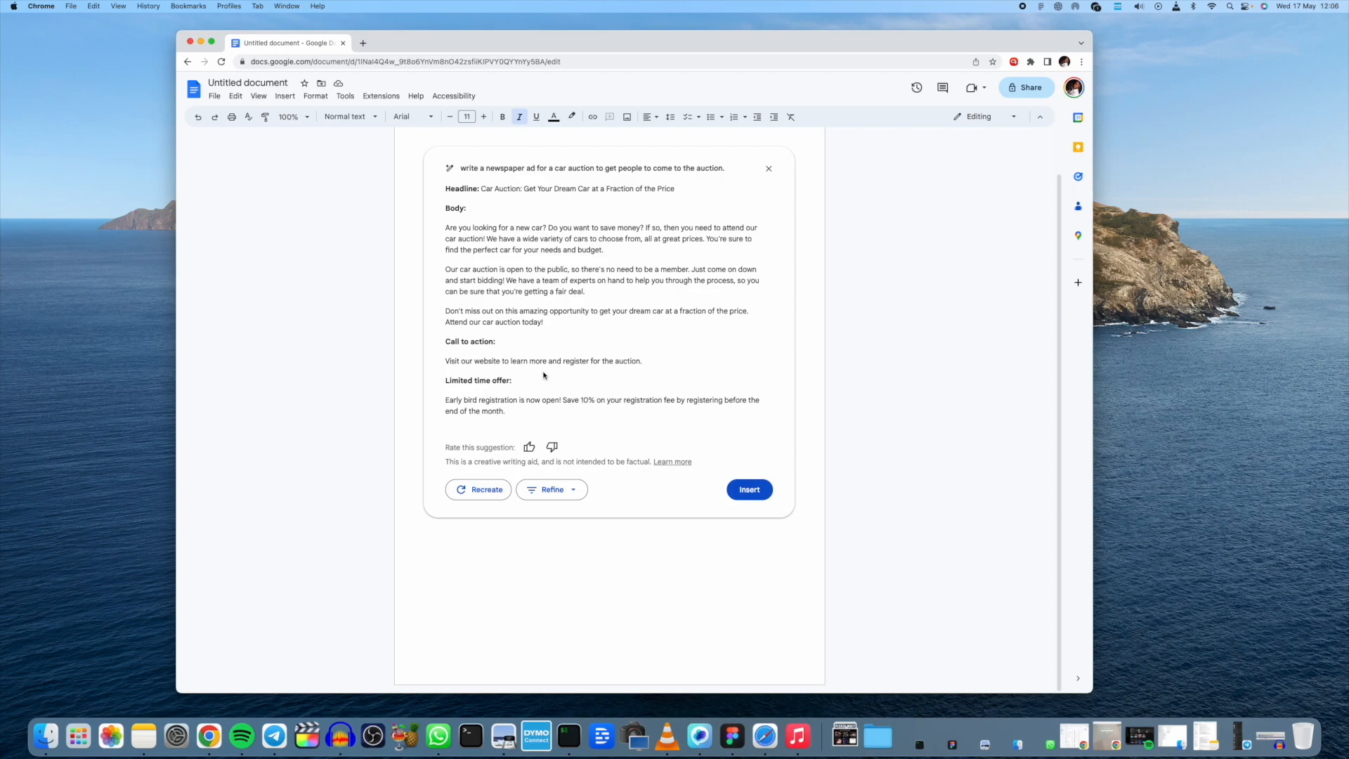
pyautogui.click(746, 494)
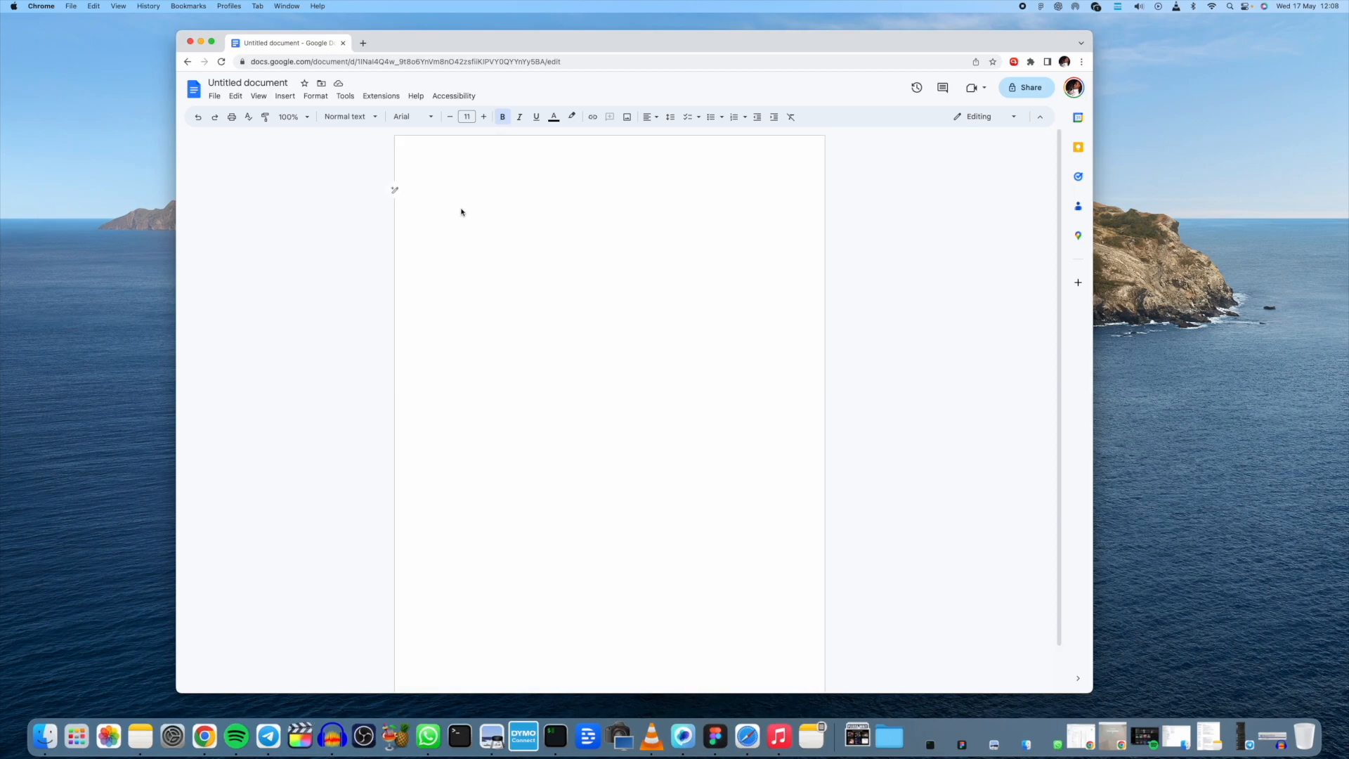
# Generate a Help me write draft with the prompt "write a pitch for a product that allows users to create holograms of themselves".
pyautogui.click(395, 190)
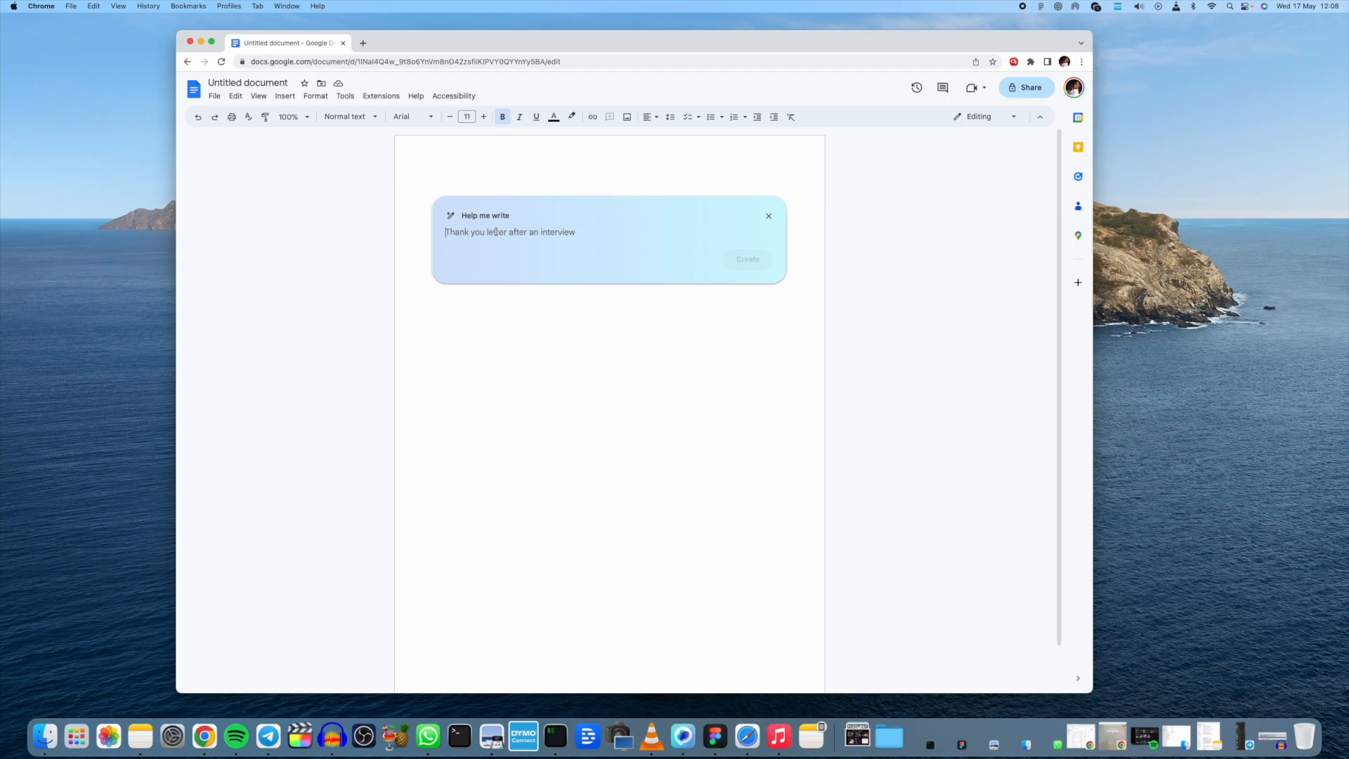
pyautogui.write('write a pt')
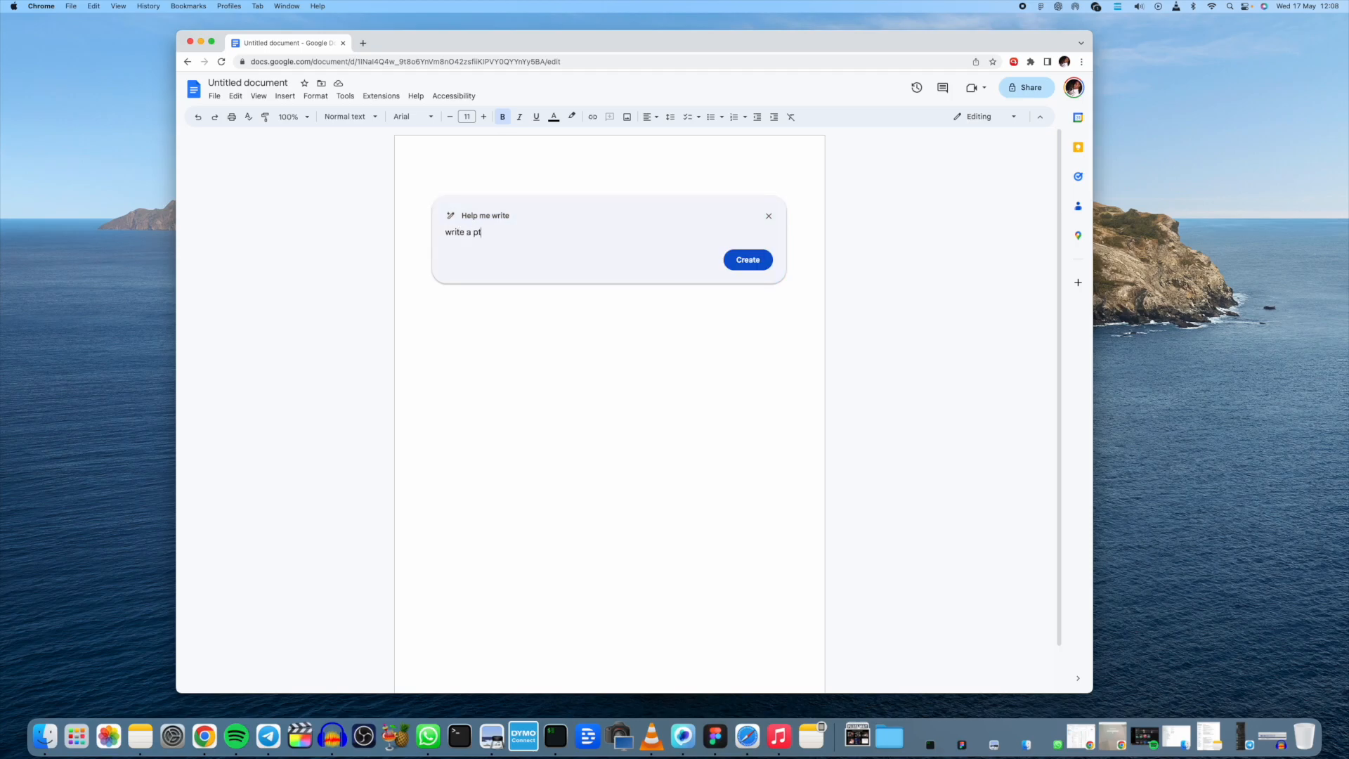
pyautogui.write('itch for a product that alow')
pyautogui.press('BackSpace')
pyautogui.press('BackSpace')
pyautogui.write('lows users to create hologram')
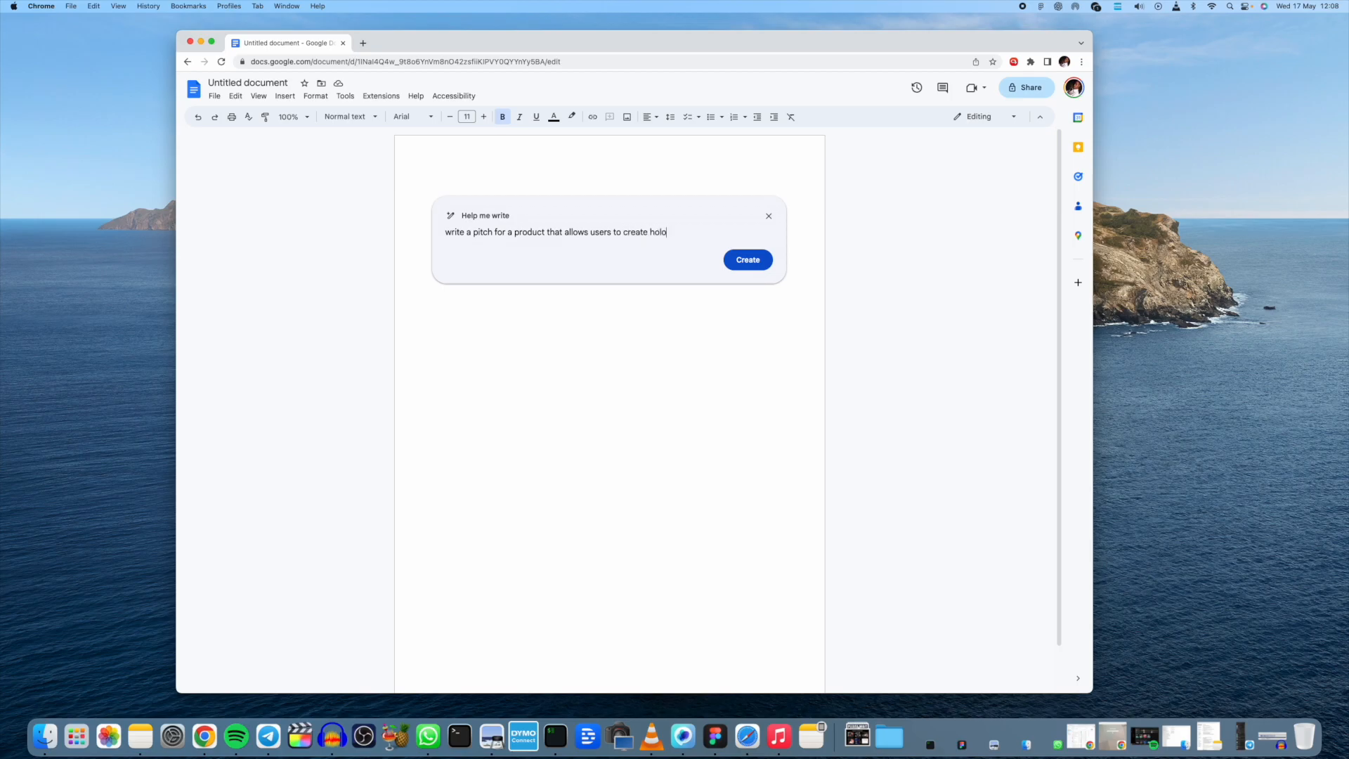
pyautogui.write('s of themselves')
pyautogui.press('Return')
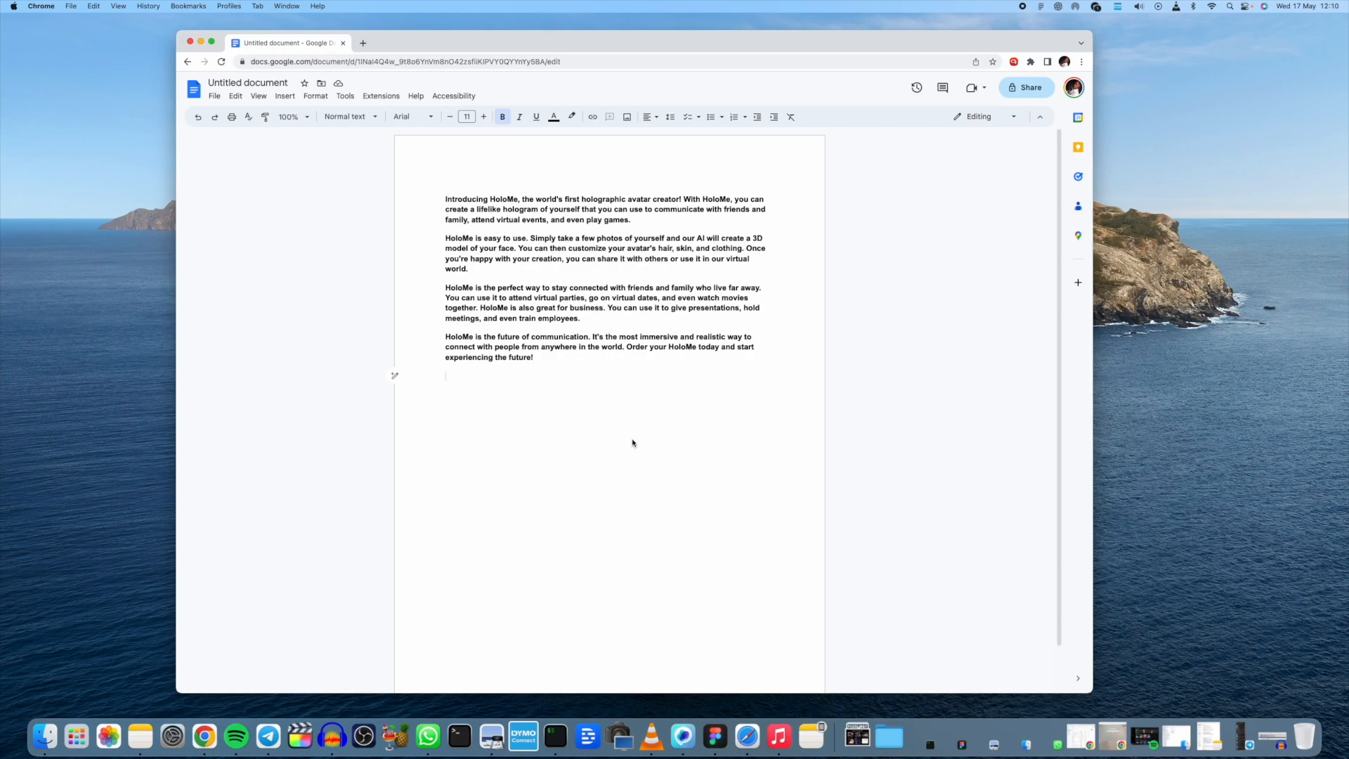
# Delete the entire HoloMe product pitch from the document.
pyautogui.moveTo(632, 442); pyautogui.dragTo(427, 206)
pyautogui.press('Right')
pyautogui.press('super+a')
pyautogui.press('BackSpace')
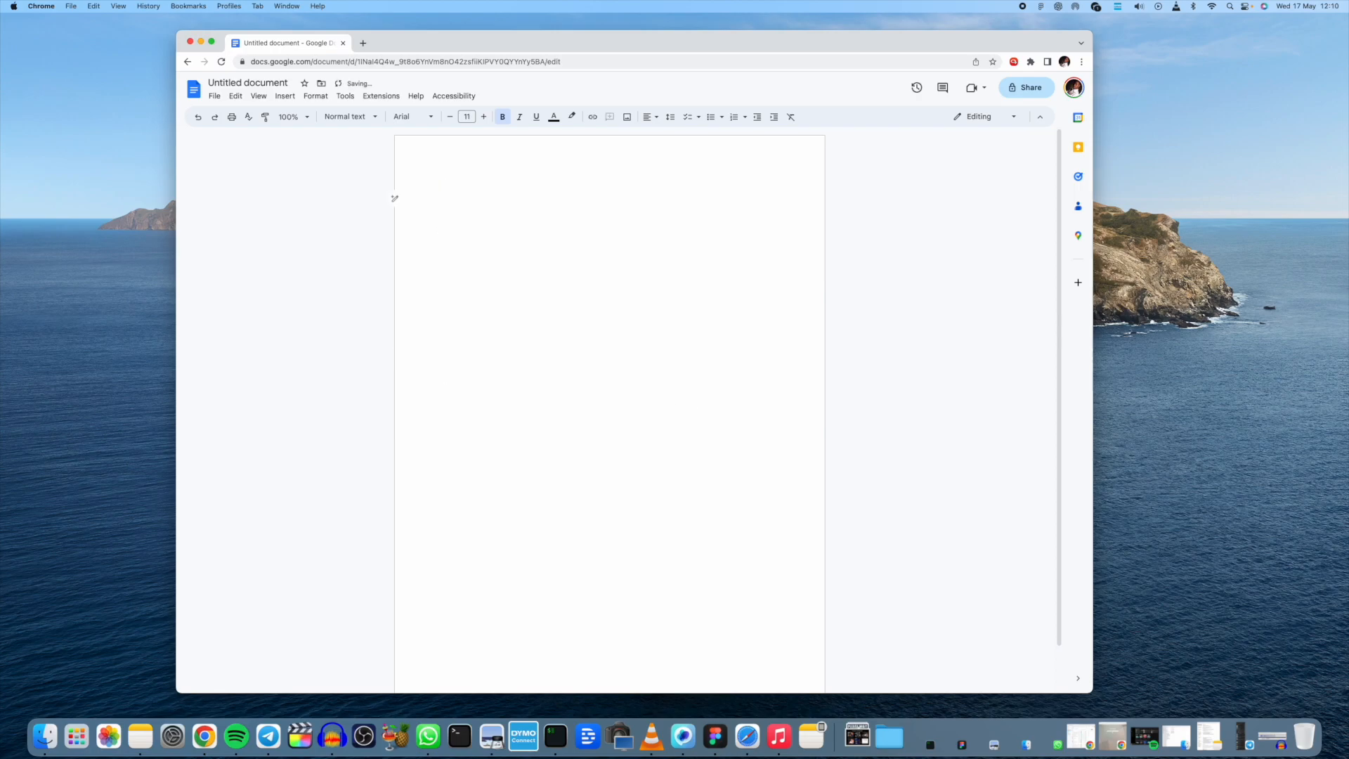
# Generate a draft with the prompt "write a poem of a woman living independently in the woods" and discard it without inserting.
pyautogui.click(395, 198)
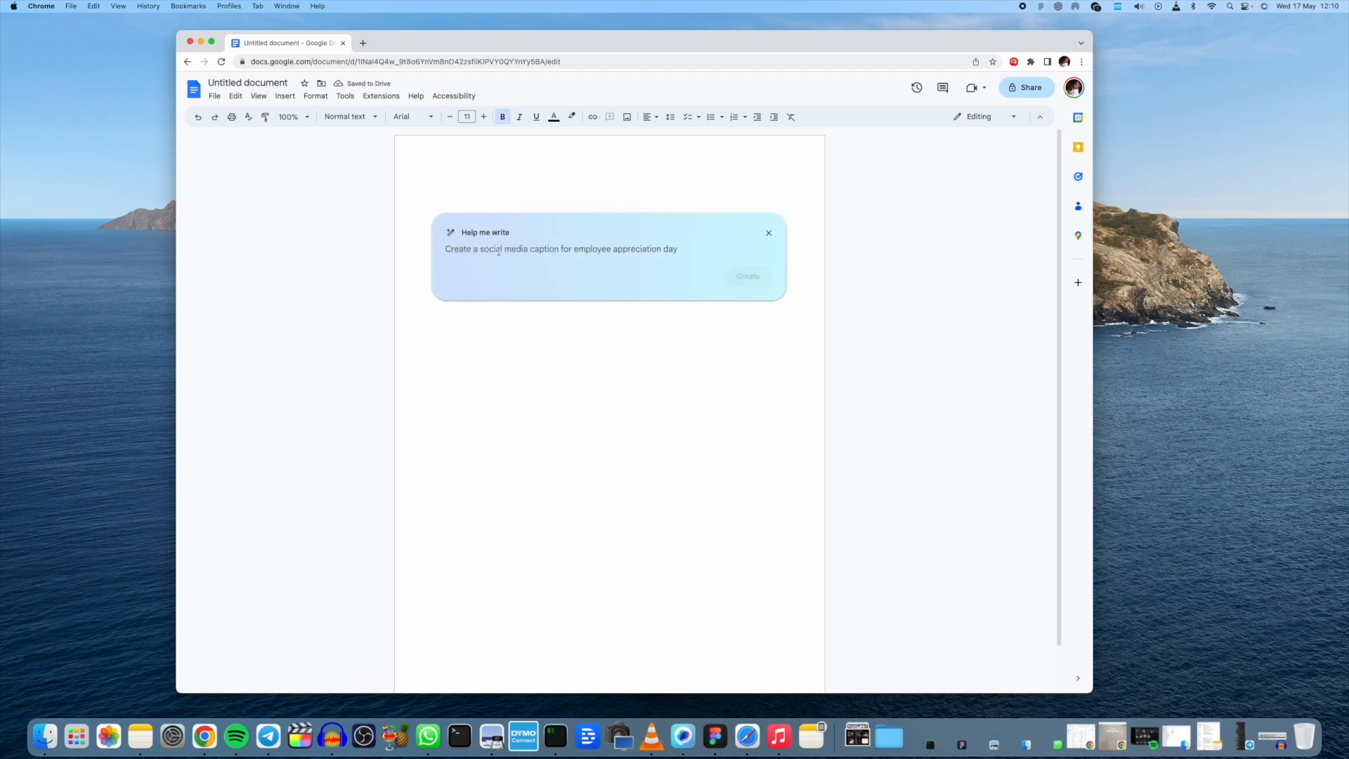
pyautogui.write('write a po')
pyautogui.write('we')
pyautogui.write('m of a ')
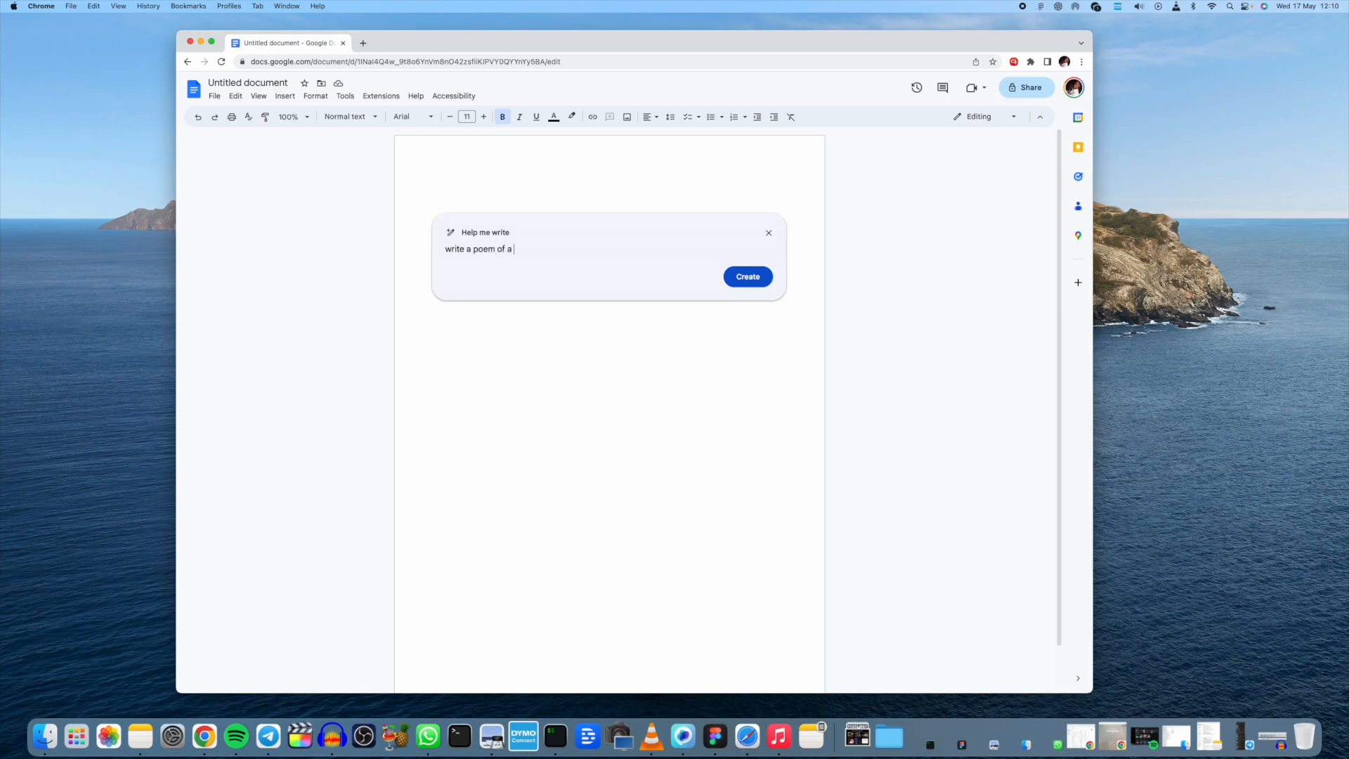
pyautogui.write('woman living ')
pyautogui.write('ide')
pyautogui.write('dependently in th')
pyautogui.write('e world')
pyautogui.press('Return')
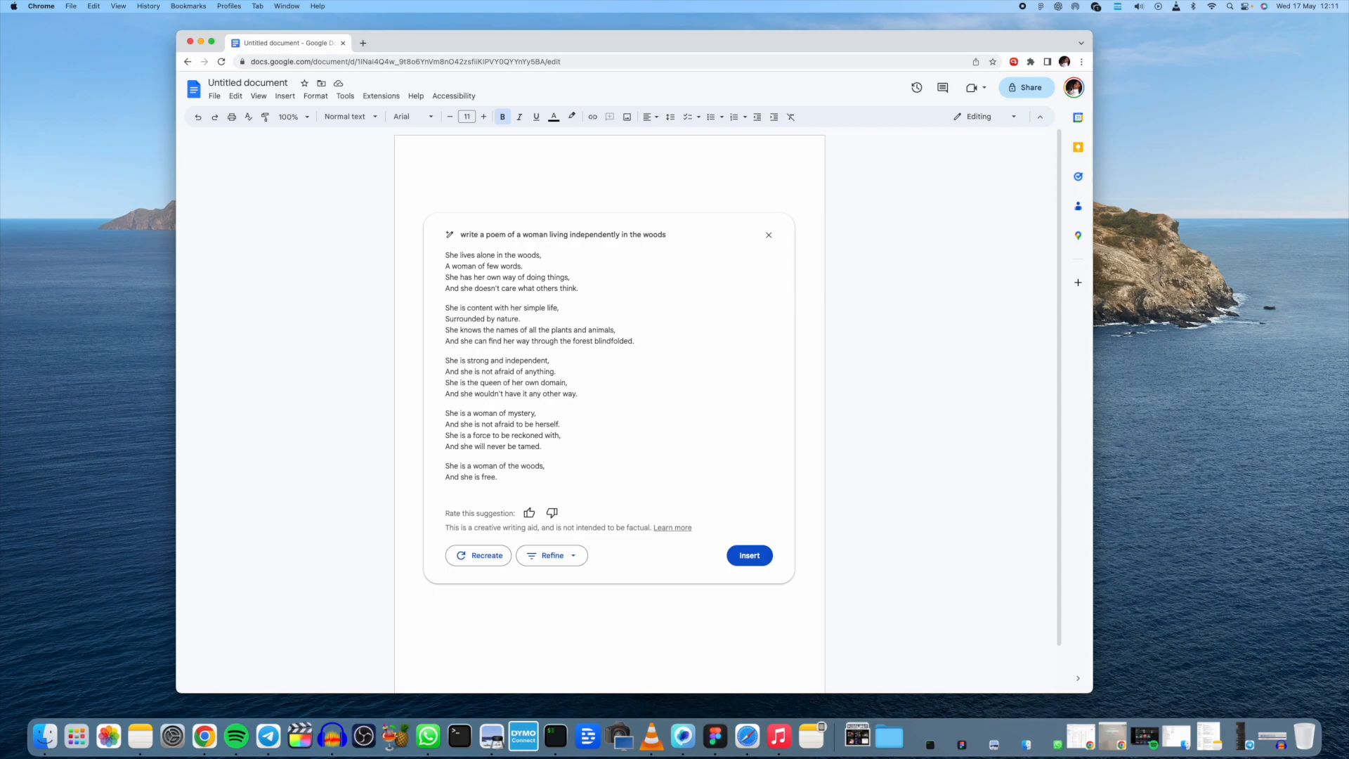
pyautogui.click(776, 236)
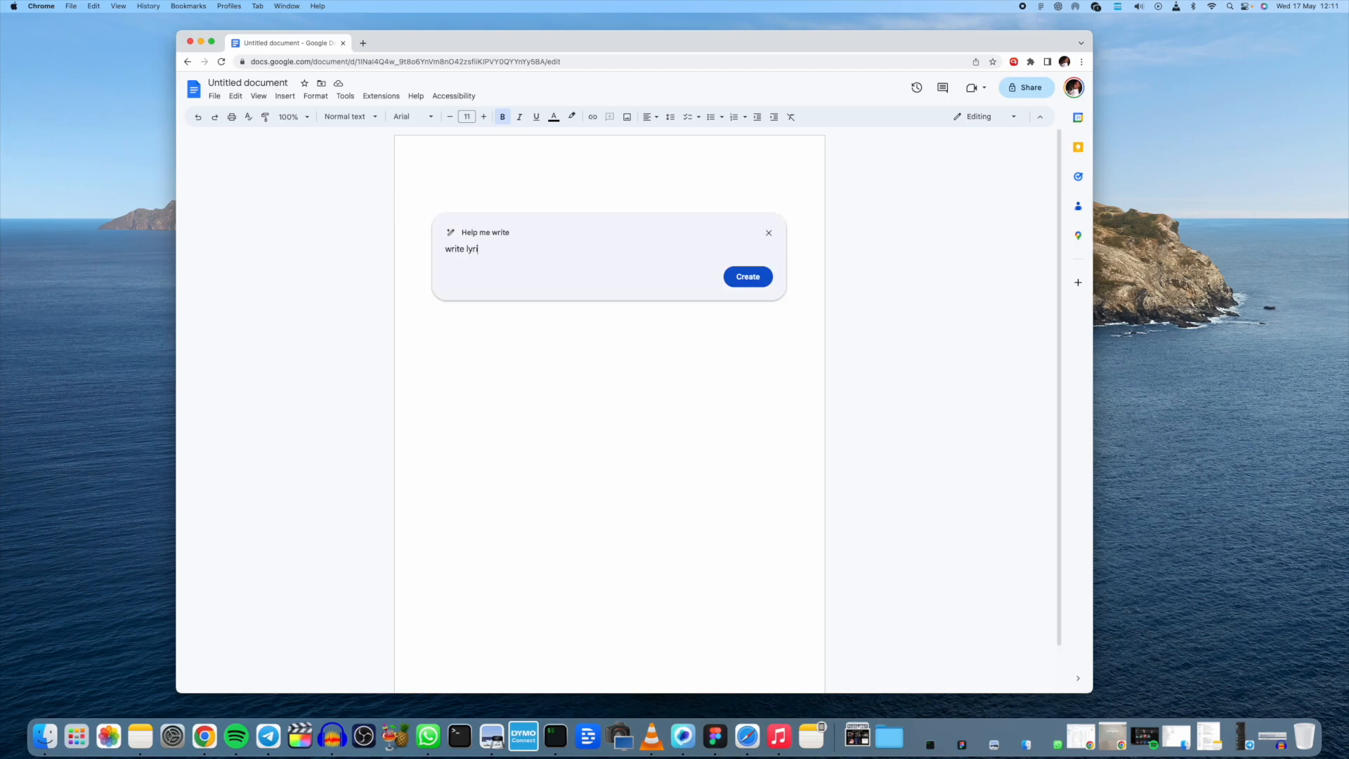
# Generate a Help me write draft with the prompt "write lyrics to a song about first love" and look over the lyrics.
pyautogui.write('cs to a song aobut')
pyautogui.press('BackSpace')
pyautogui.press('BackSpace')
pyautogui.press('BackSpace')
pyautogui.press('BackSpace')
pyautogui.write('bout first love')
pyautogui.press('Return')
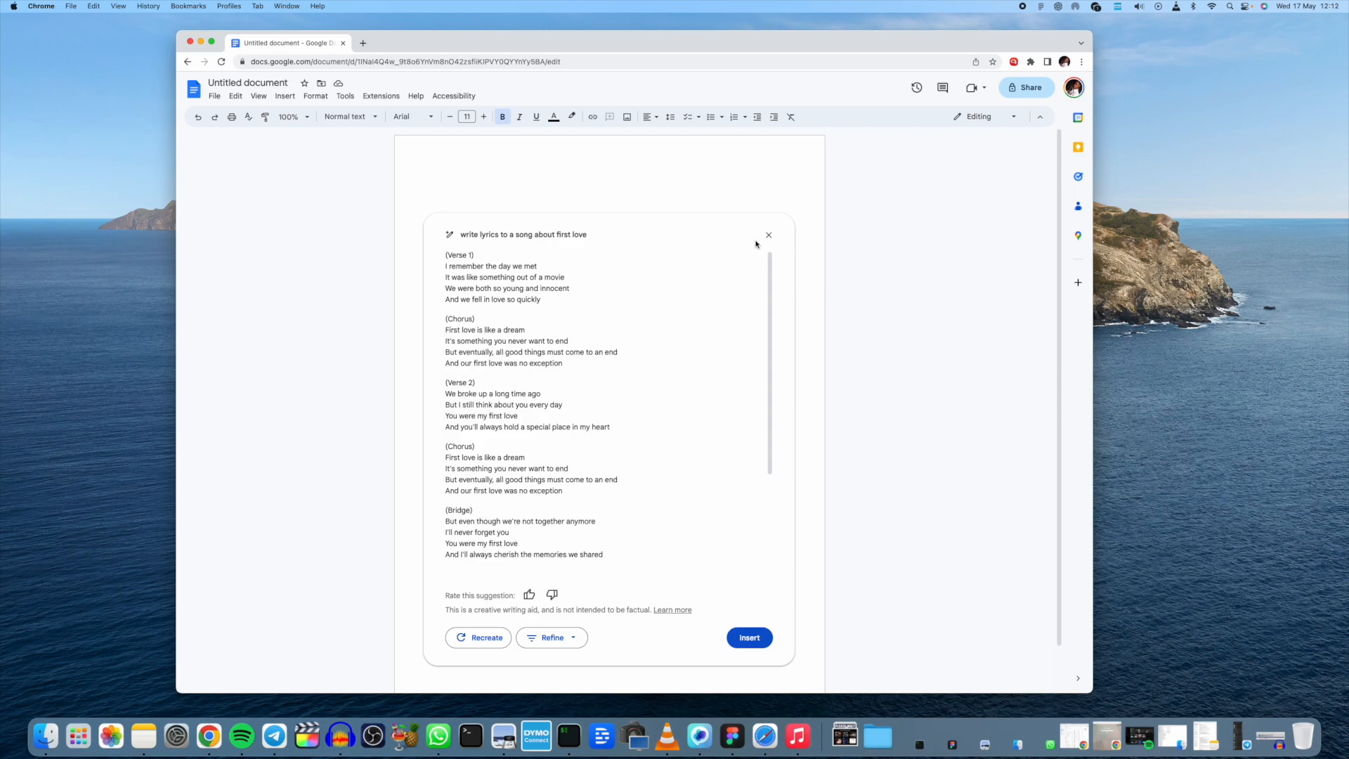
pyautogui.scroll(-1, 772, 232)
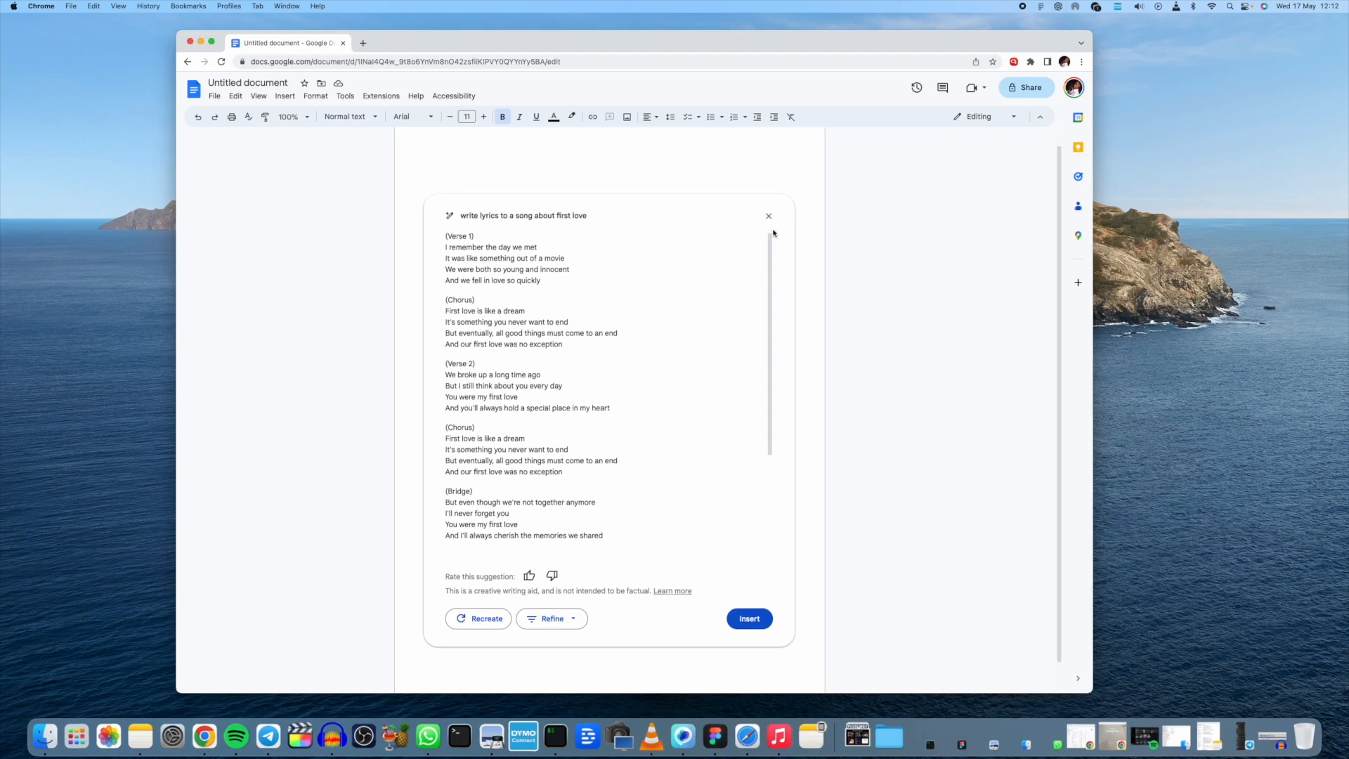